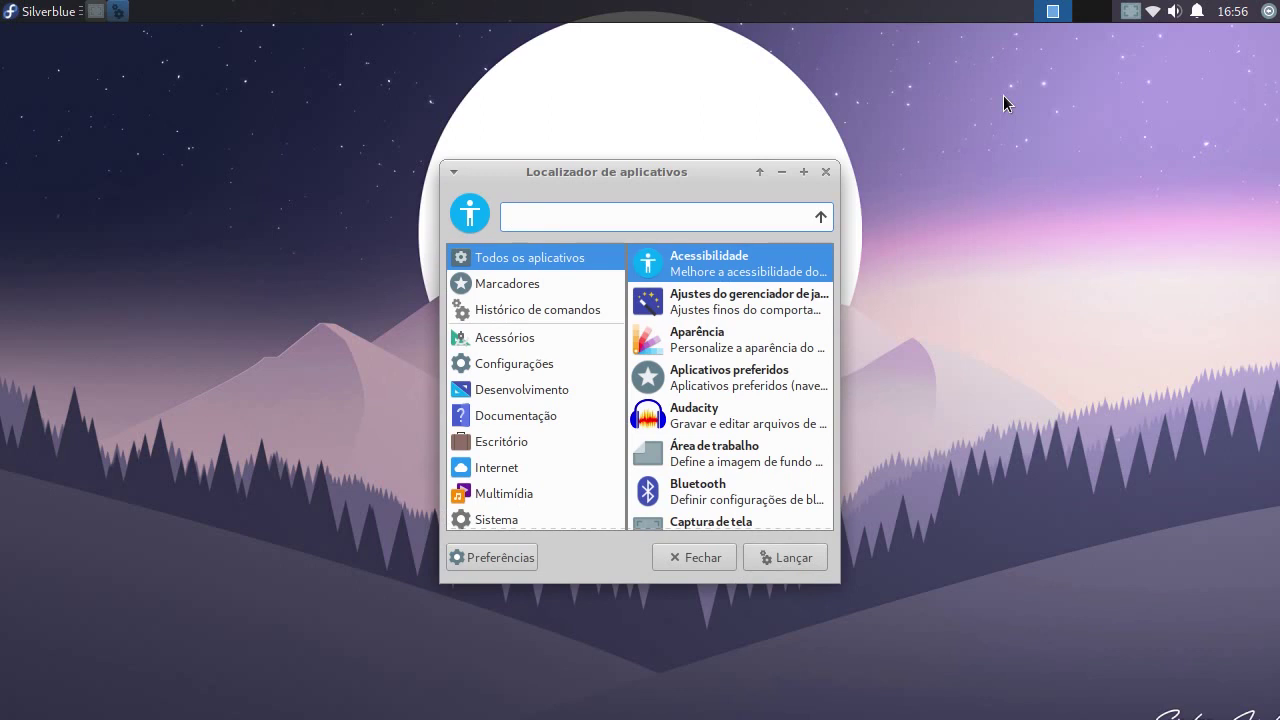
Launch Audacity, set its welcome message not to show again at startup, and dismiss it
text(auda)
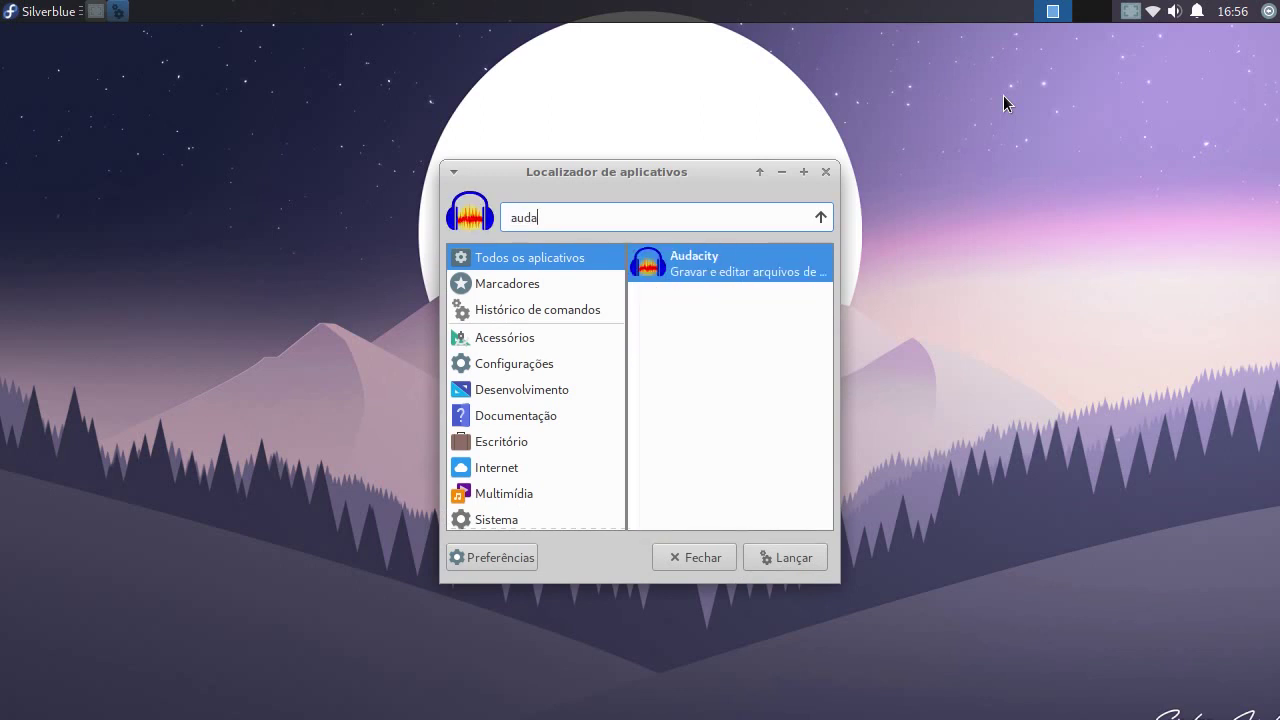
key(Return)
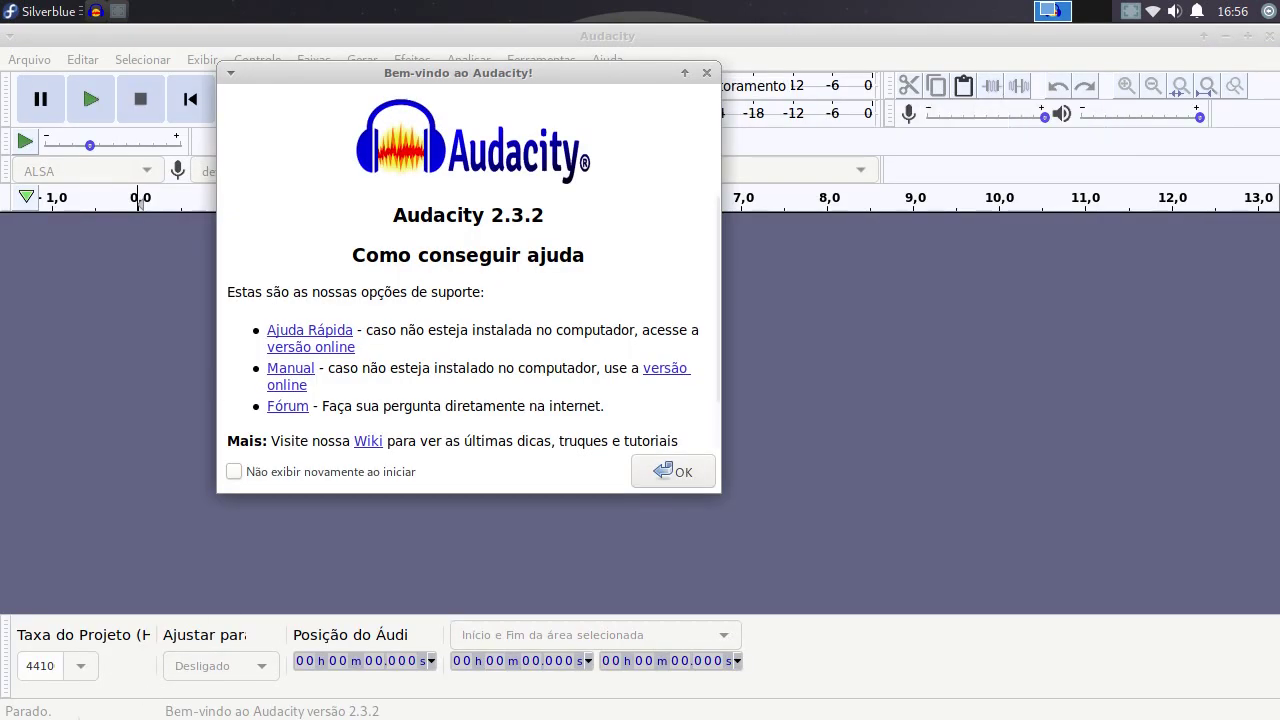
click(330, 471)
click(660, 472)
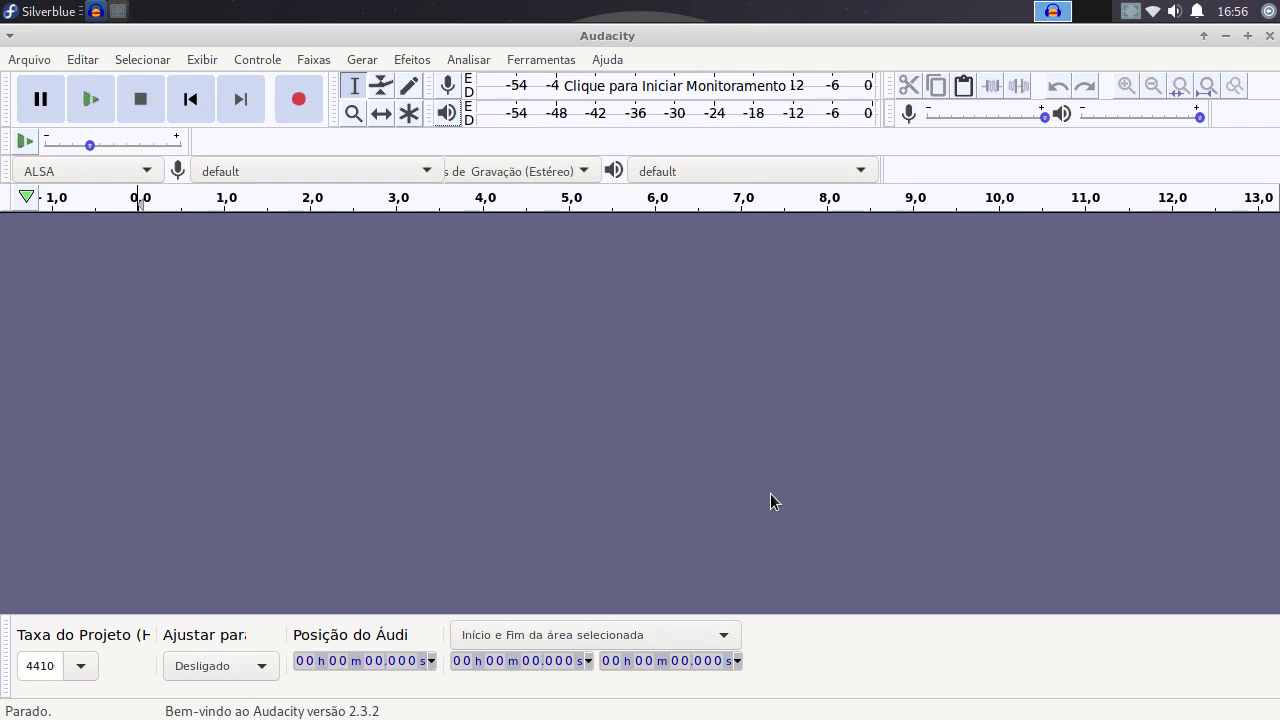
Try to open the video pacote-flatpak-2019-11-15_14.58.43.mkv from the Vídeos/pacotes folder
key(ctrl+o)
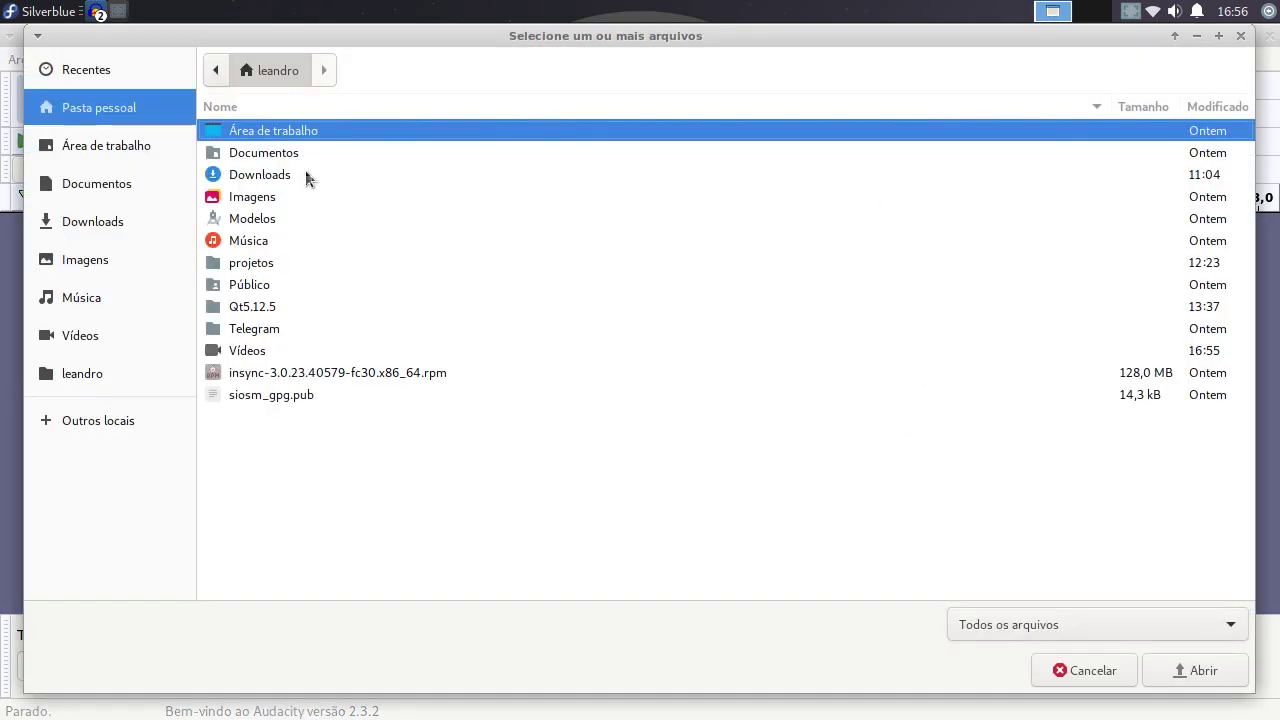
double_click(245, 351)
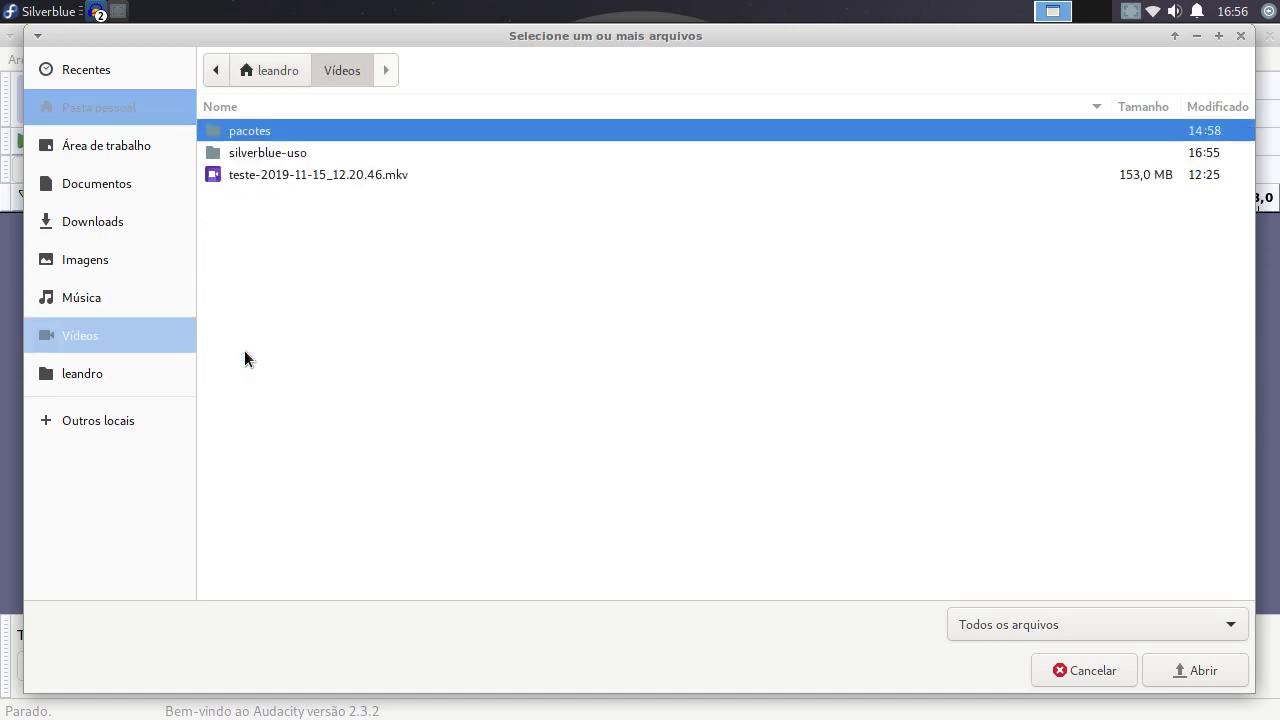
double_click(273, 133)
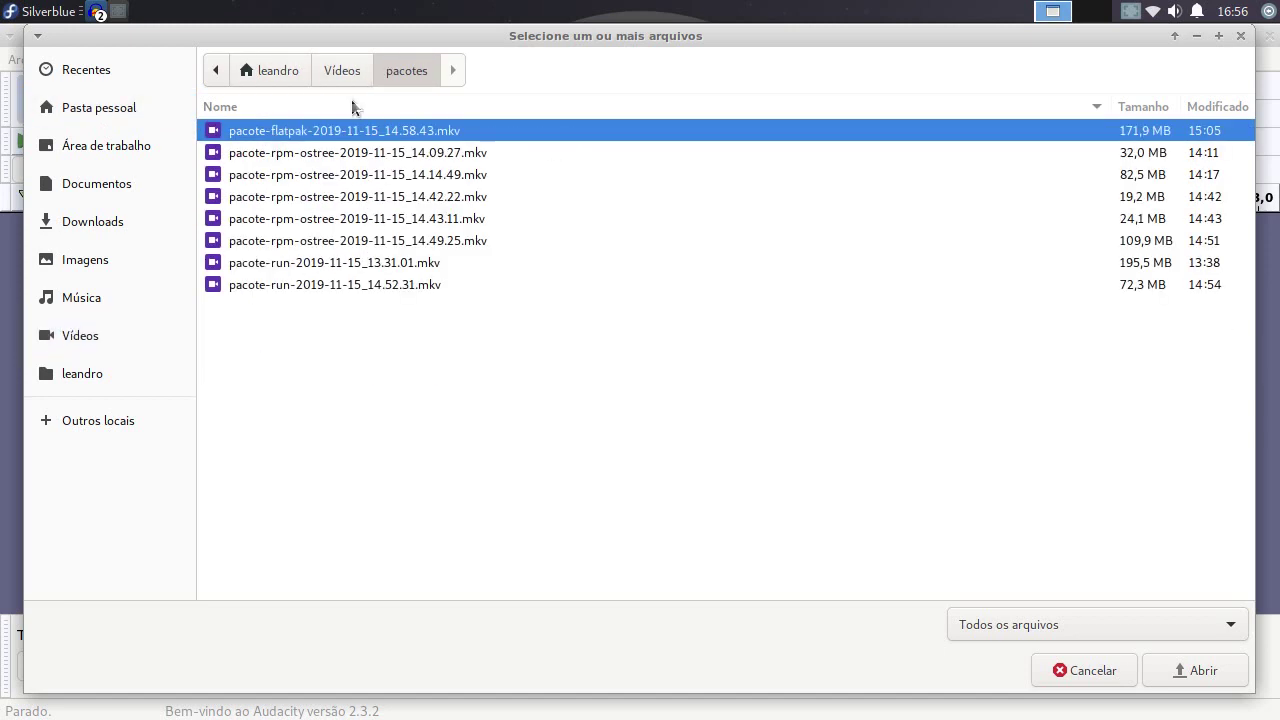
double_click(332, 131)
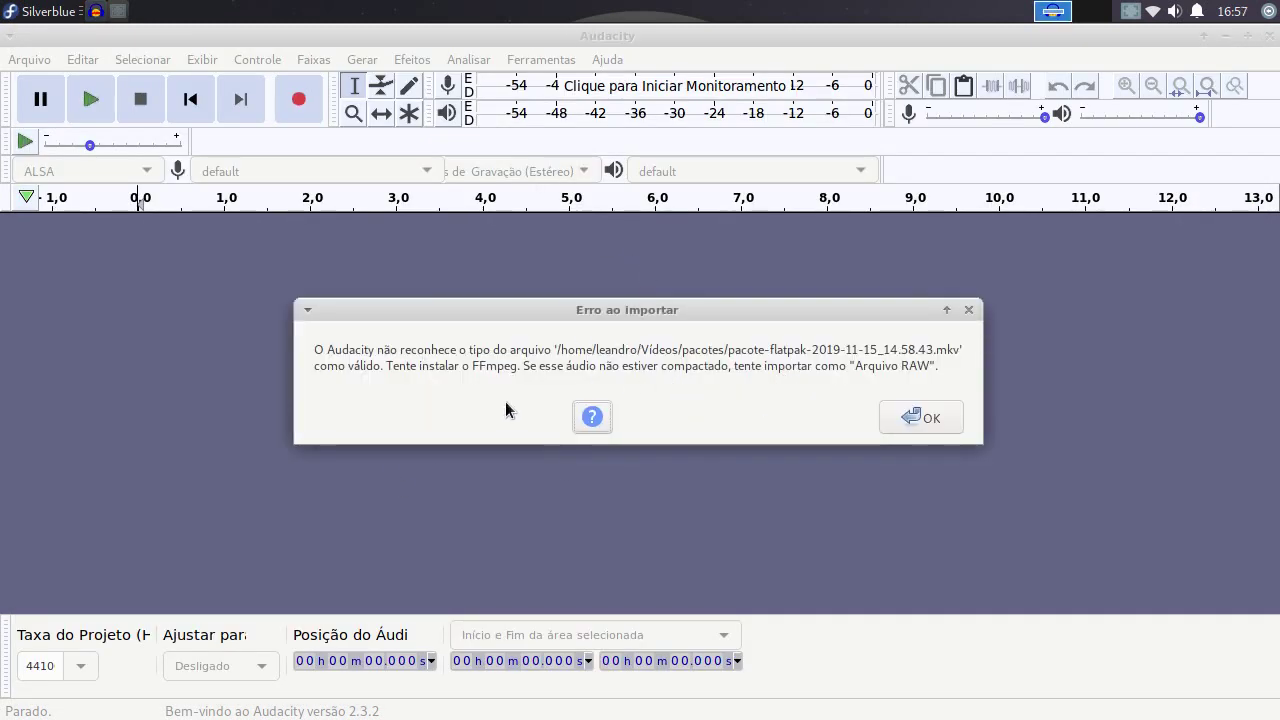
click(914, 418)
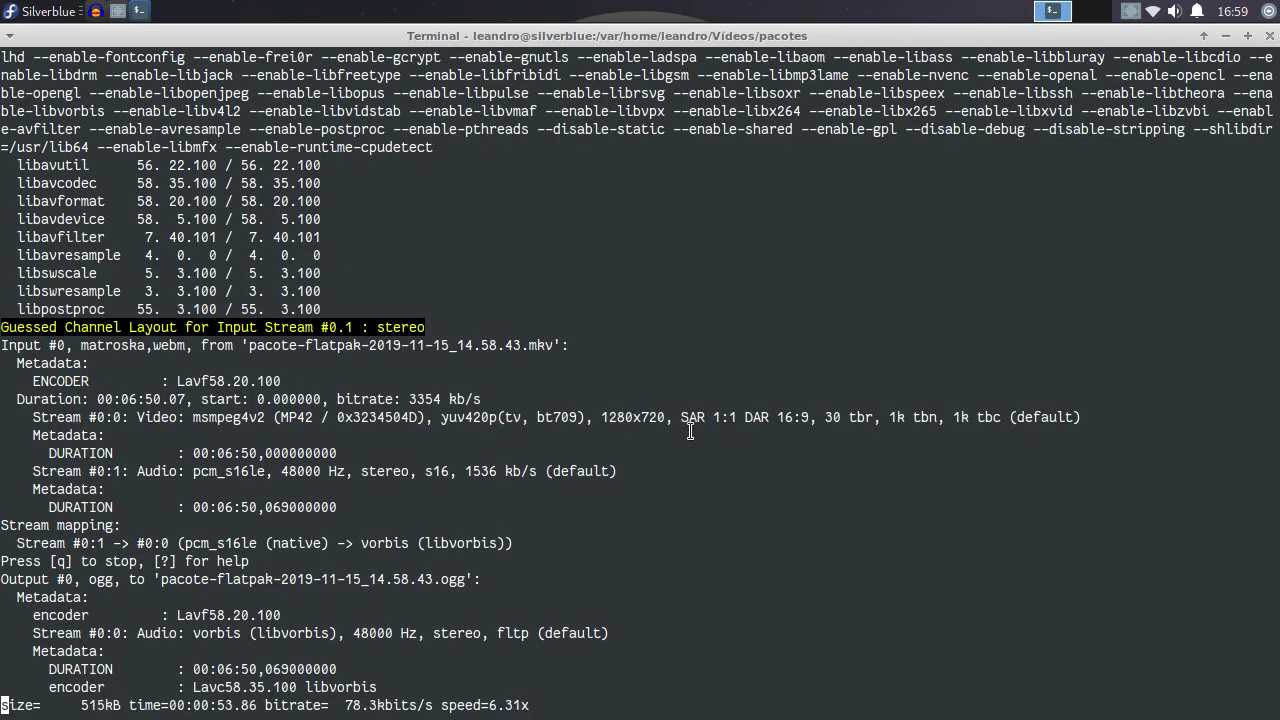
Review the ffmpeg output and the libvorbis command extracting pacote-flatpak-2019-11-15_14.58.43.mkv's audio to ogg in the terminal, and close the terminal
scroll(690, 432, up, 1)
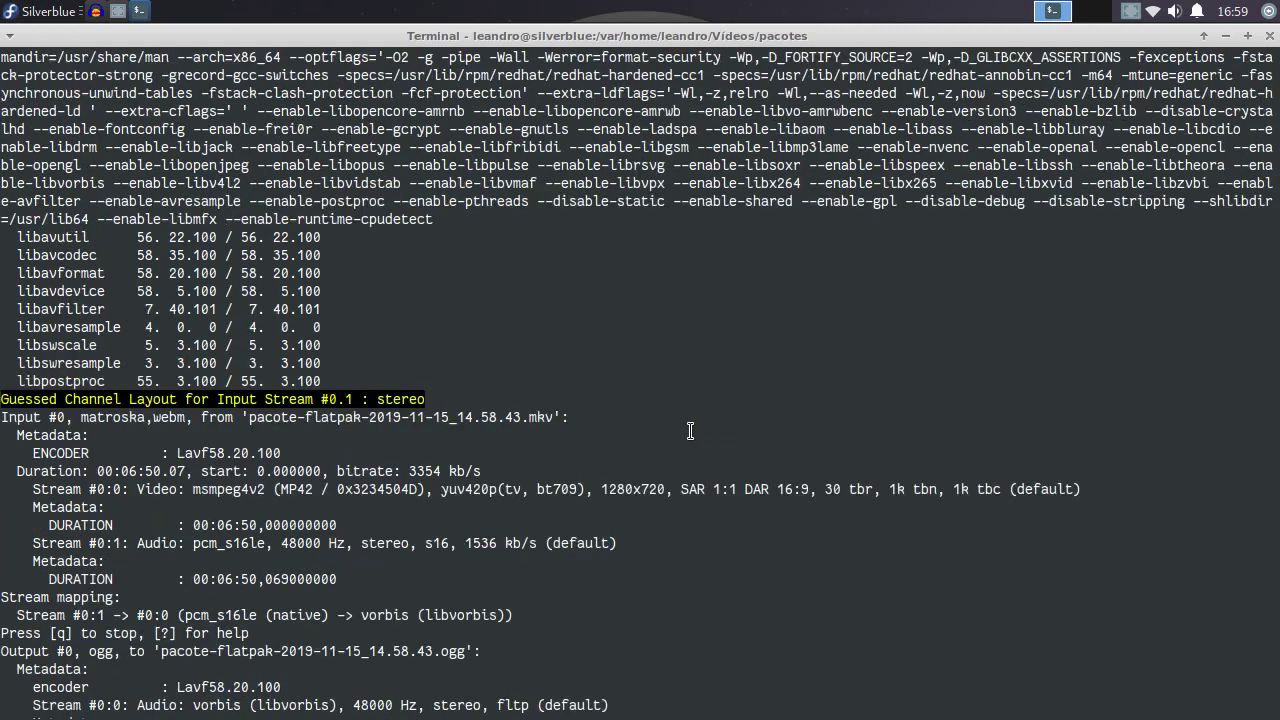
scroll(690, 432, up, 1)
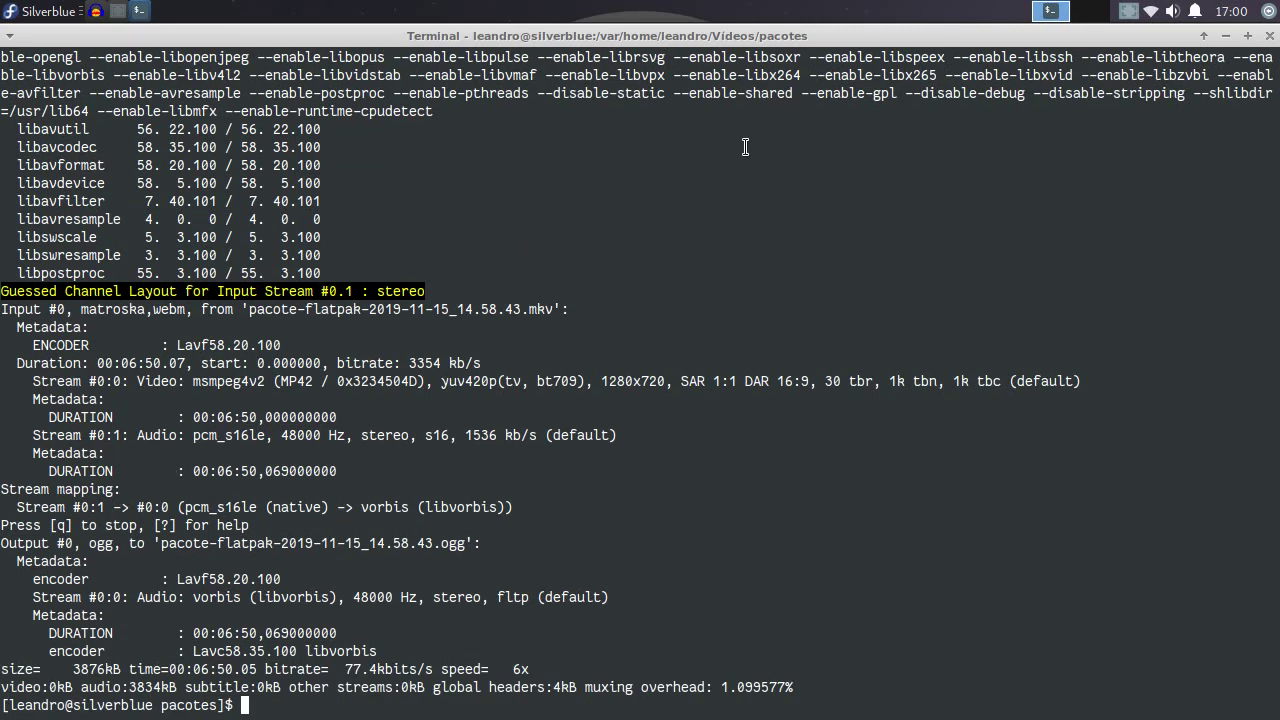
key(ctrl+l)
key(Up)
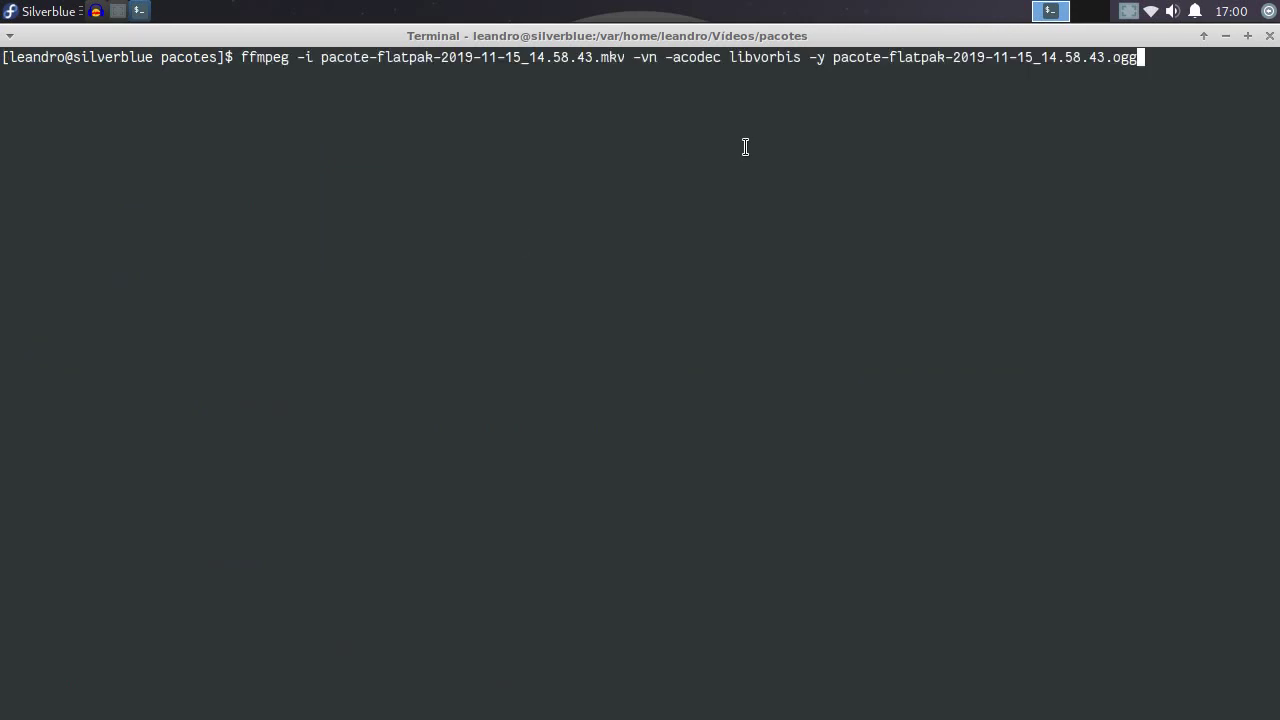
click(1269, 40)
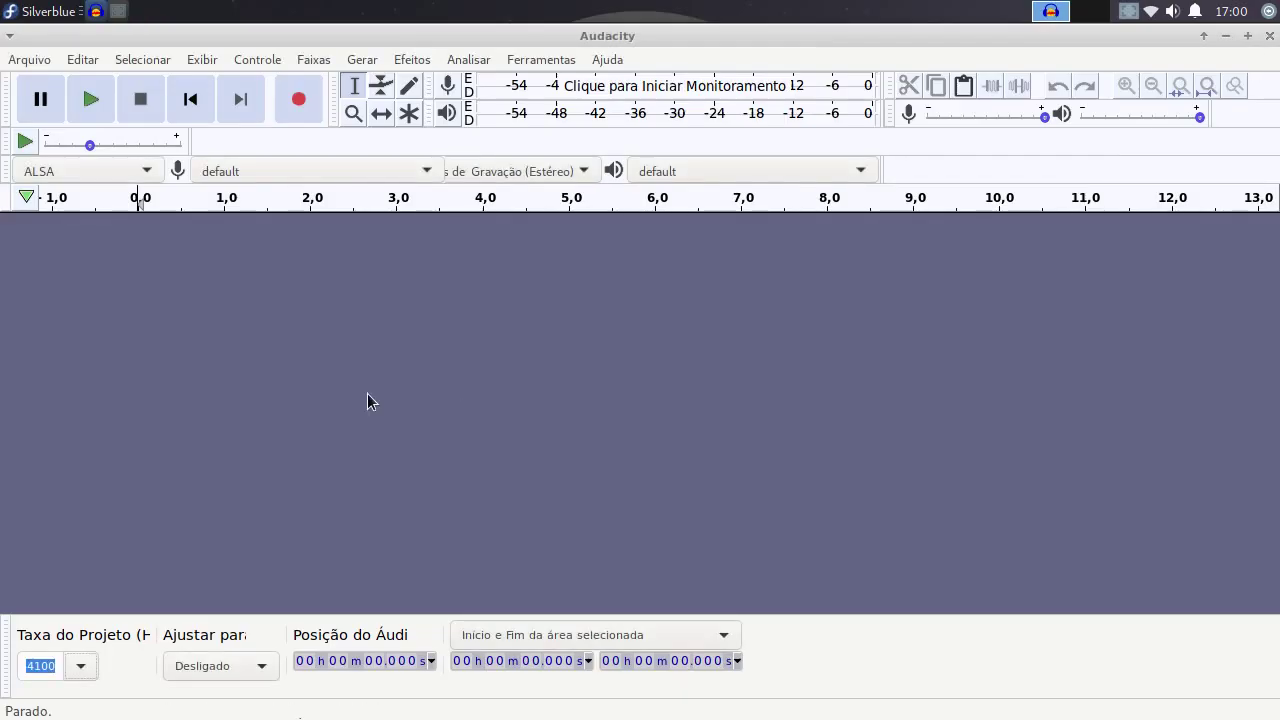
Open the extracted audio file pacote-flatpak-2019-11-15_14.58.43.ogg from the pacotes folder in Audacity
key(ctrl+o)
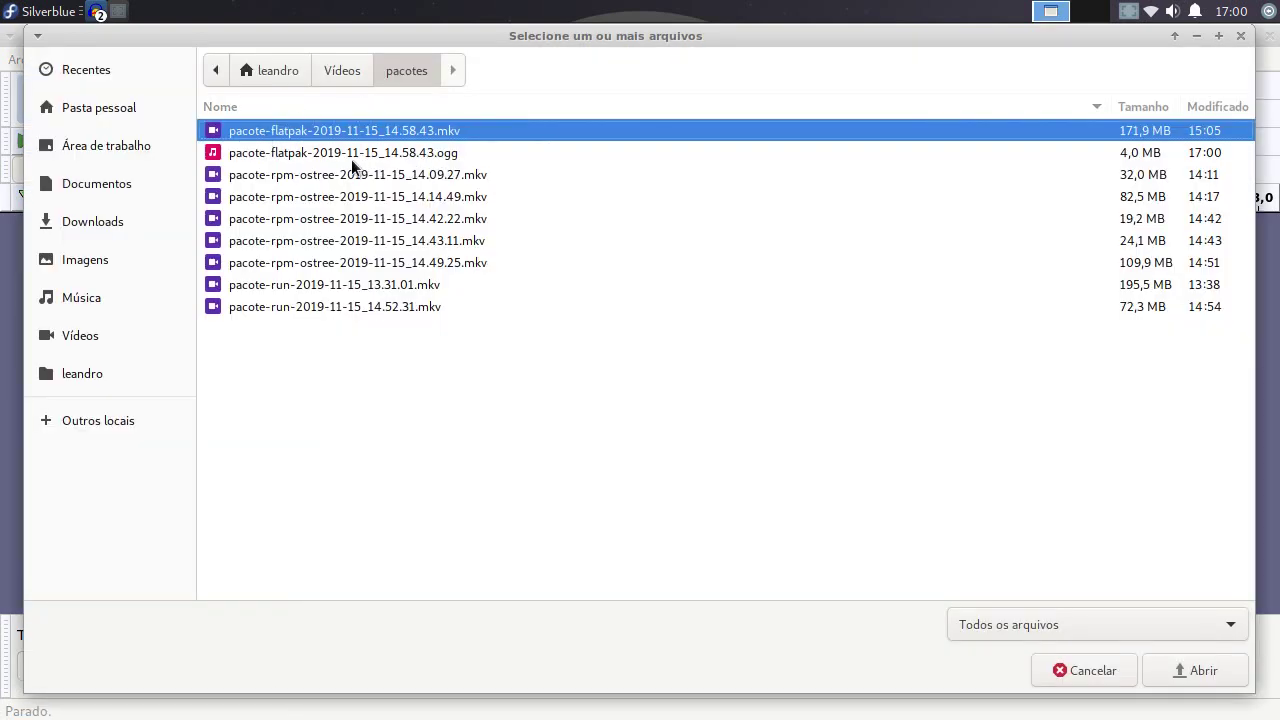
click(389, 156)
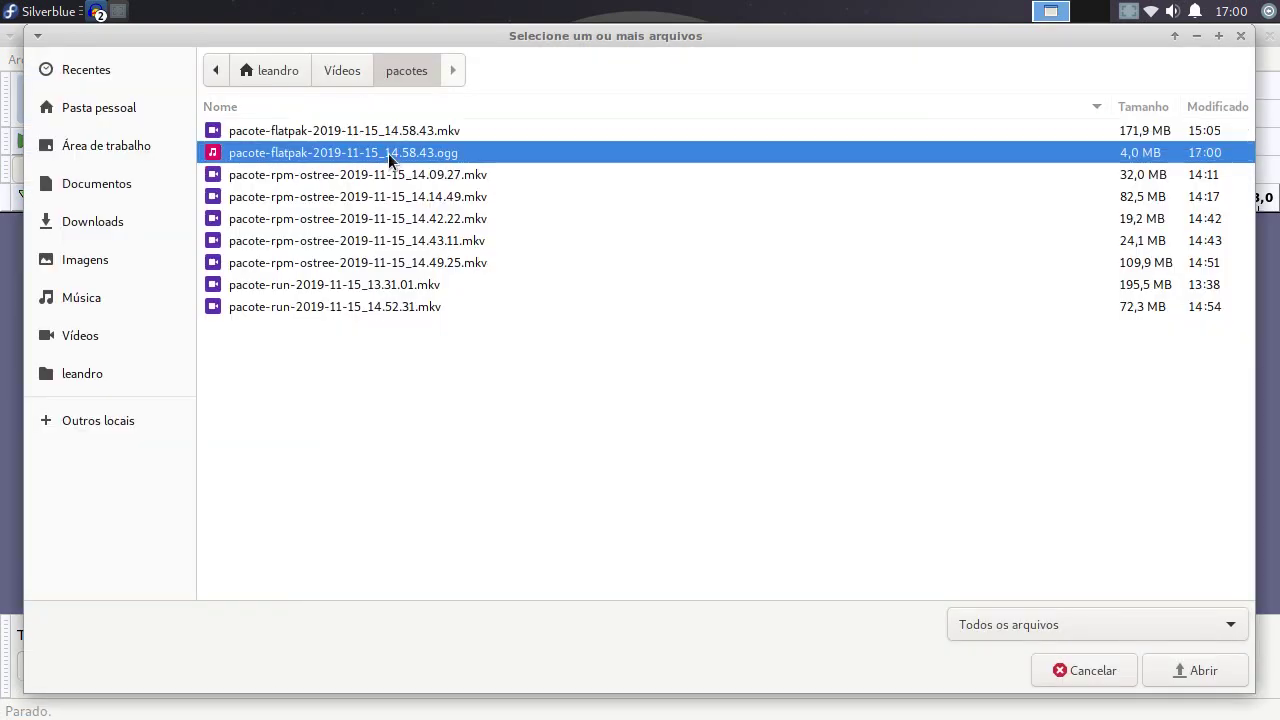
key(Return)
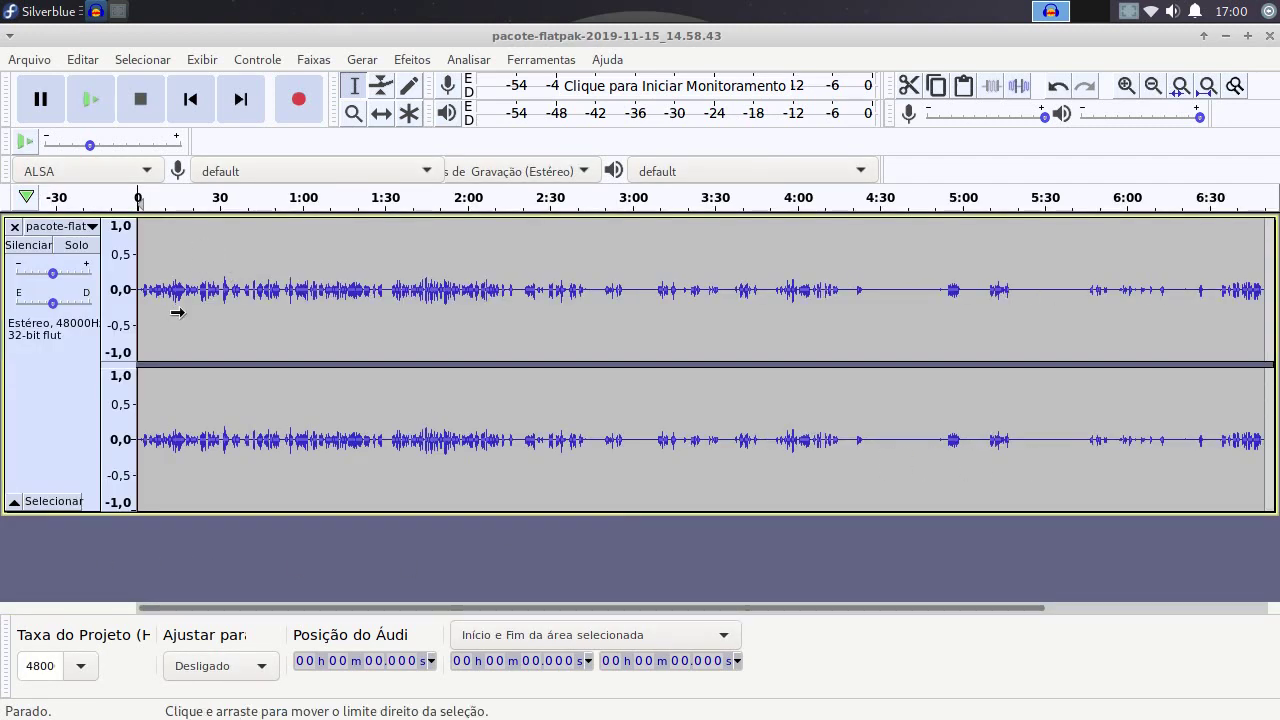
Examine the waveform at the beginning of the track and play its opening seconds to hear the volume
ctrl+scroll(171, 309, up, 2)
ctrl+scroll(257, 392, up, 1)
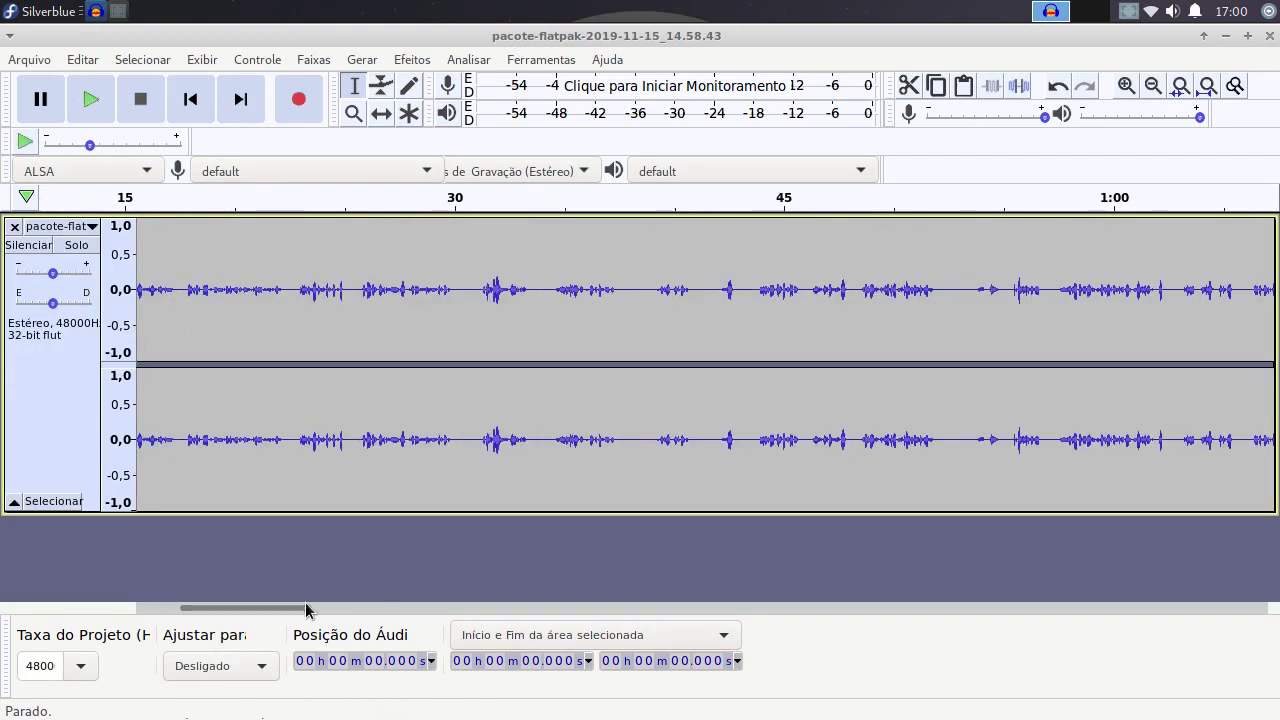
drag(306, 611, 266, 610)
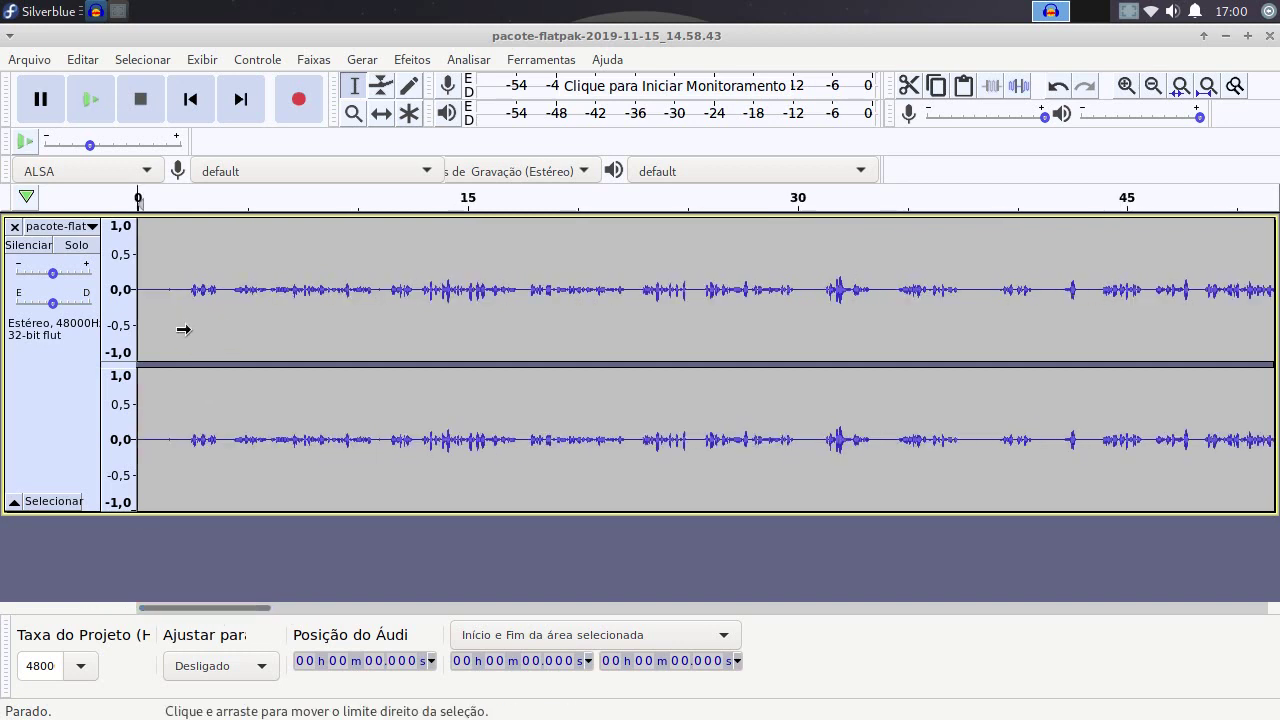
ctrl+scroll(183, 329, up, 2)
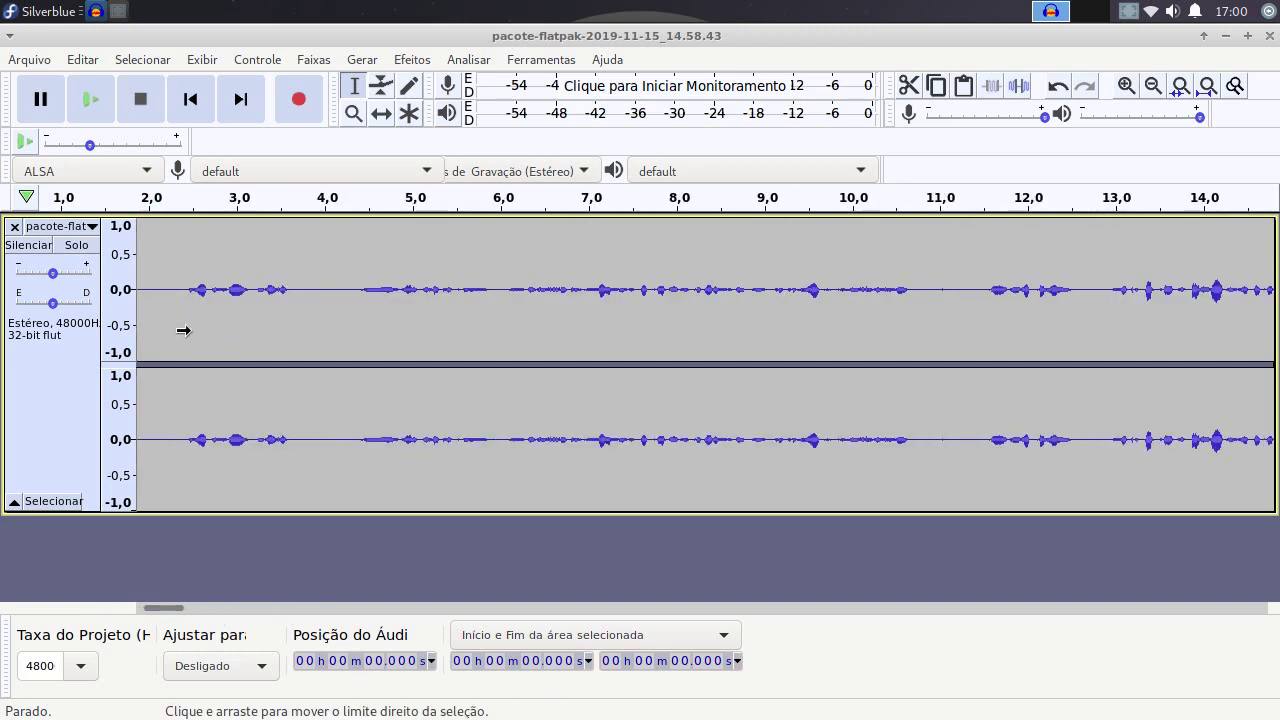
click(130, 610)
key(space)
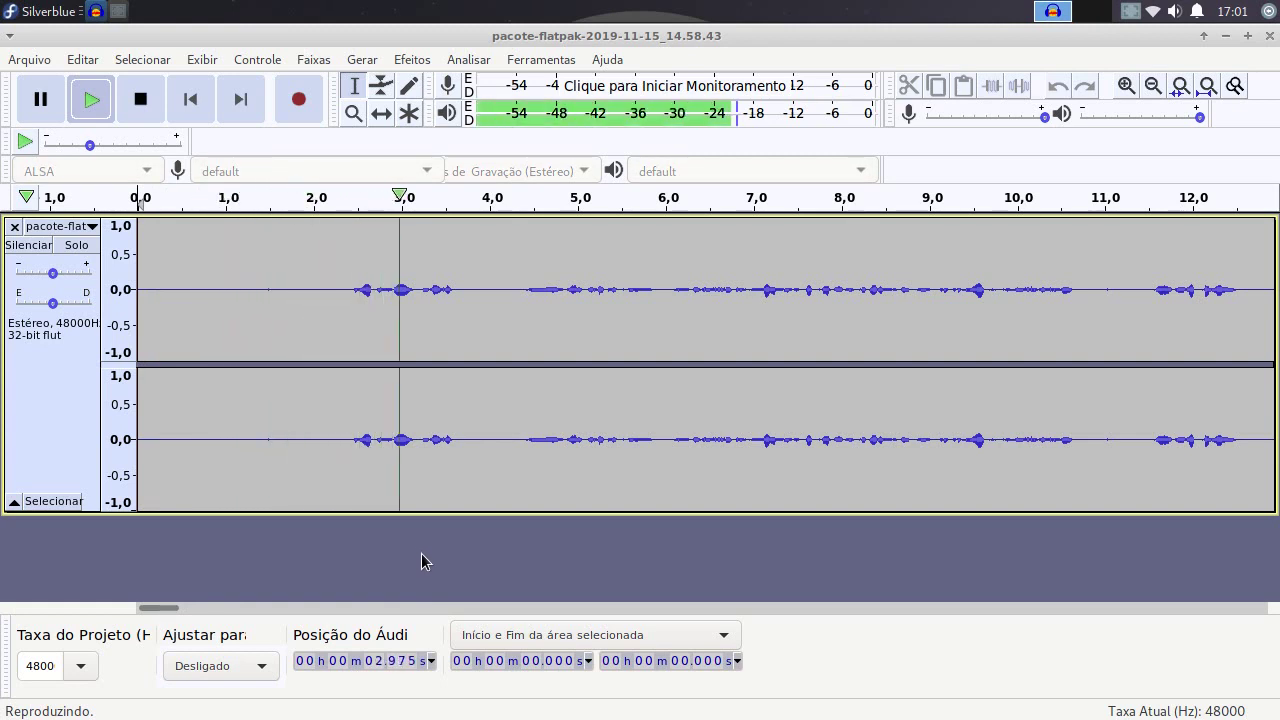
key(space)
Try to apply the Amplificar effect to the track without selecting any audio
click(537, 62)
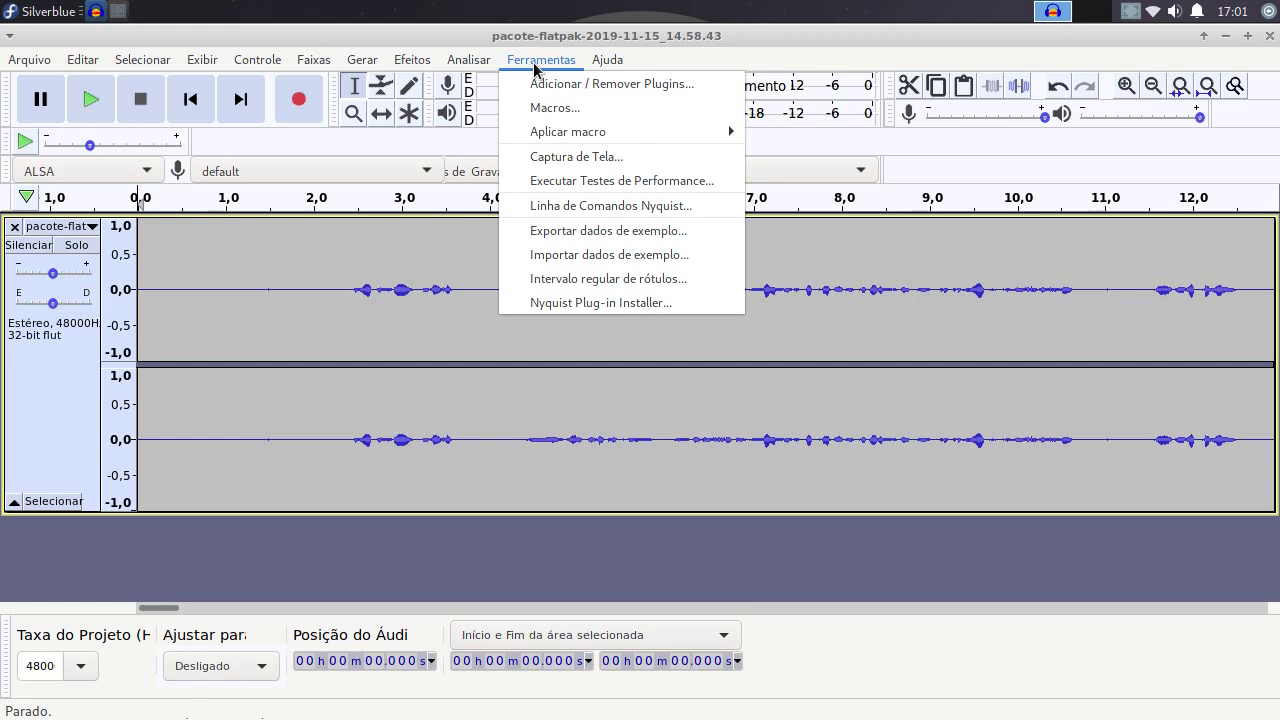
mouse_move(405, 59)
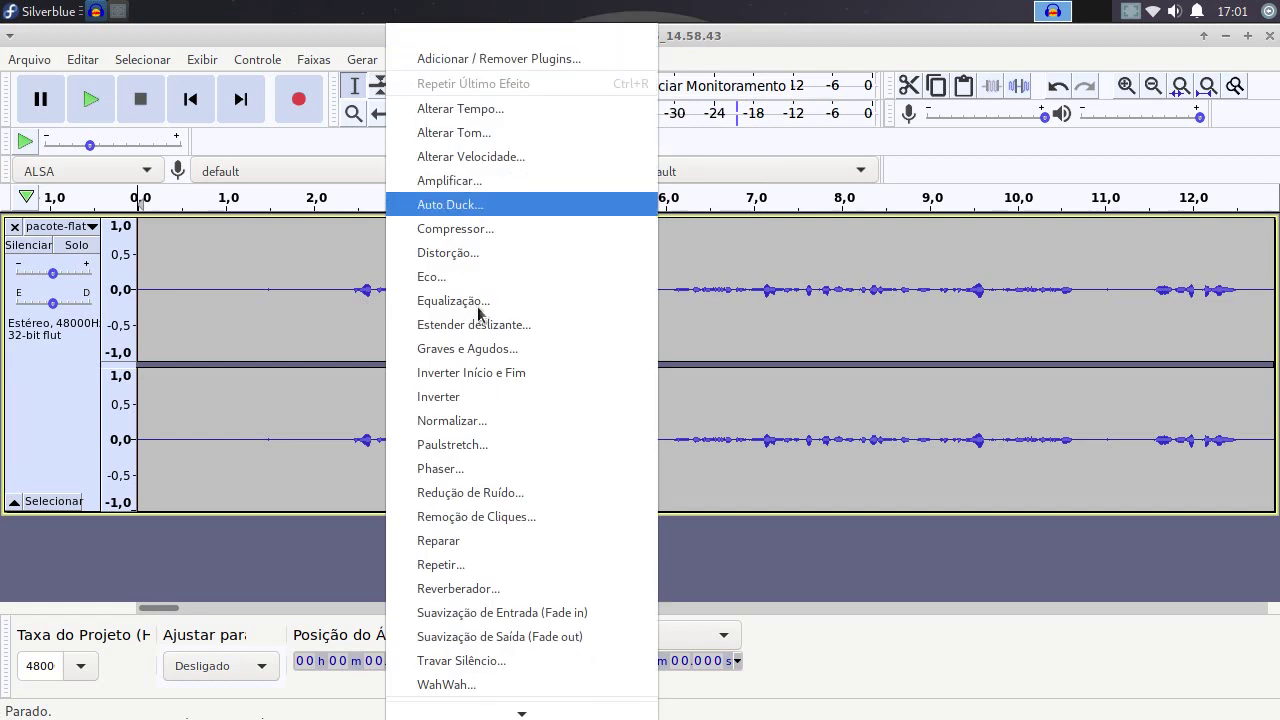
scroll(510, 655, down, 2)
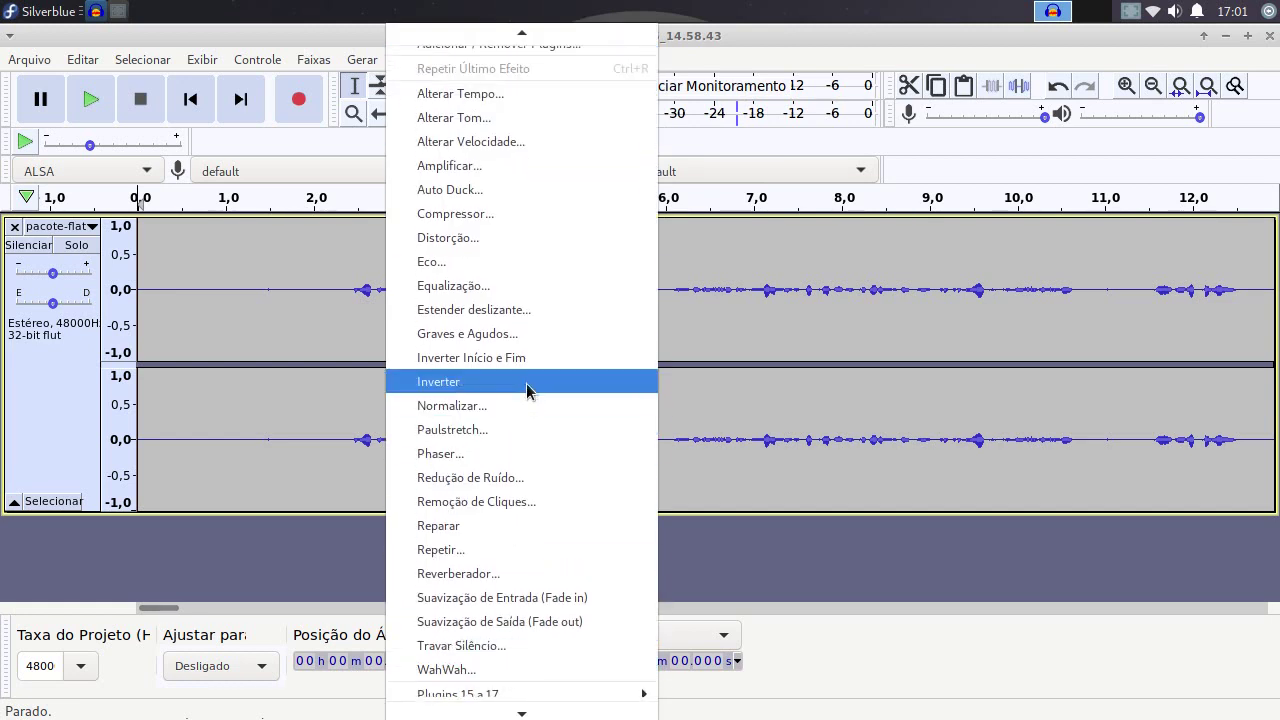
click(486, 168)
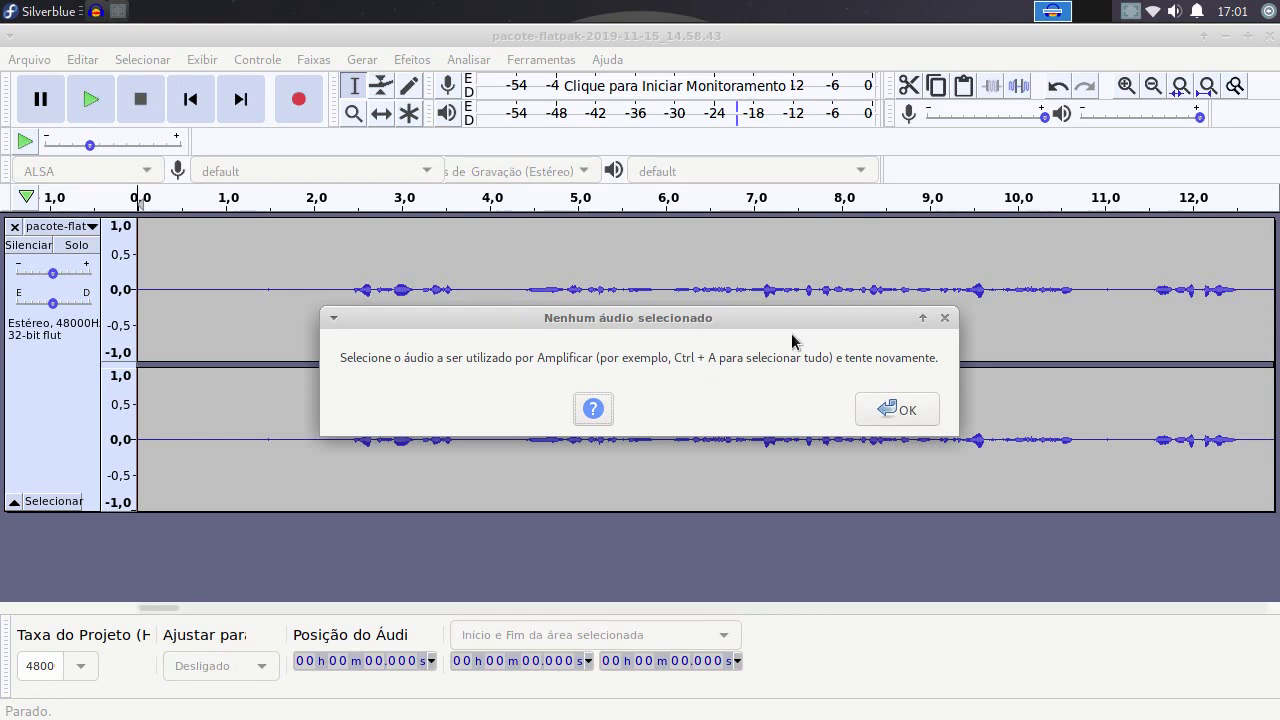
key(Return)
Select the entire track and amplify it to a new peak amplitude of 2 dB with clipping allowed
key(ctrl+a)
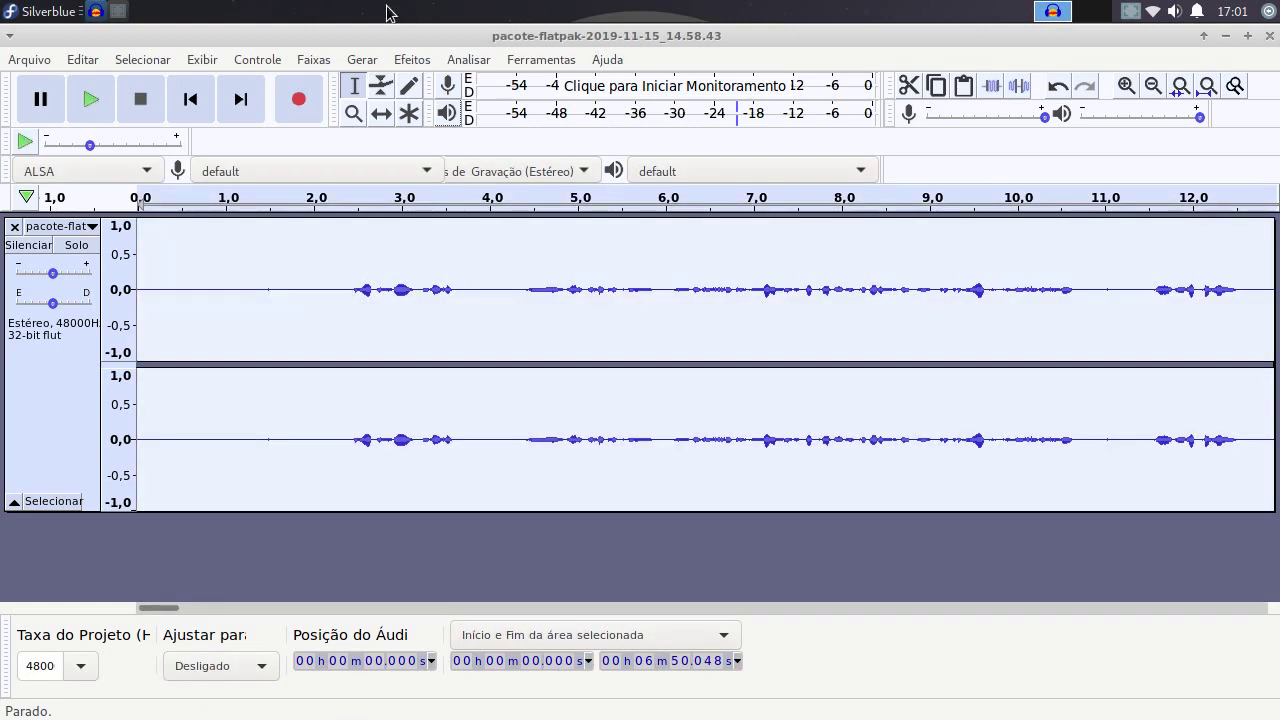
click(412, 59)
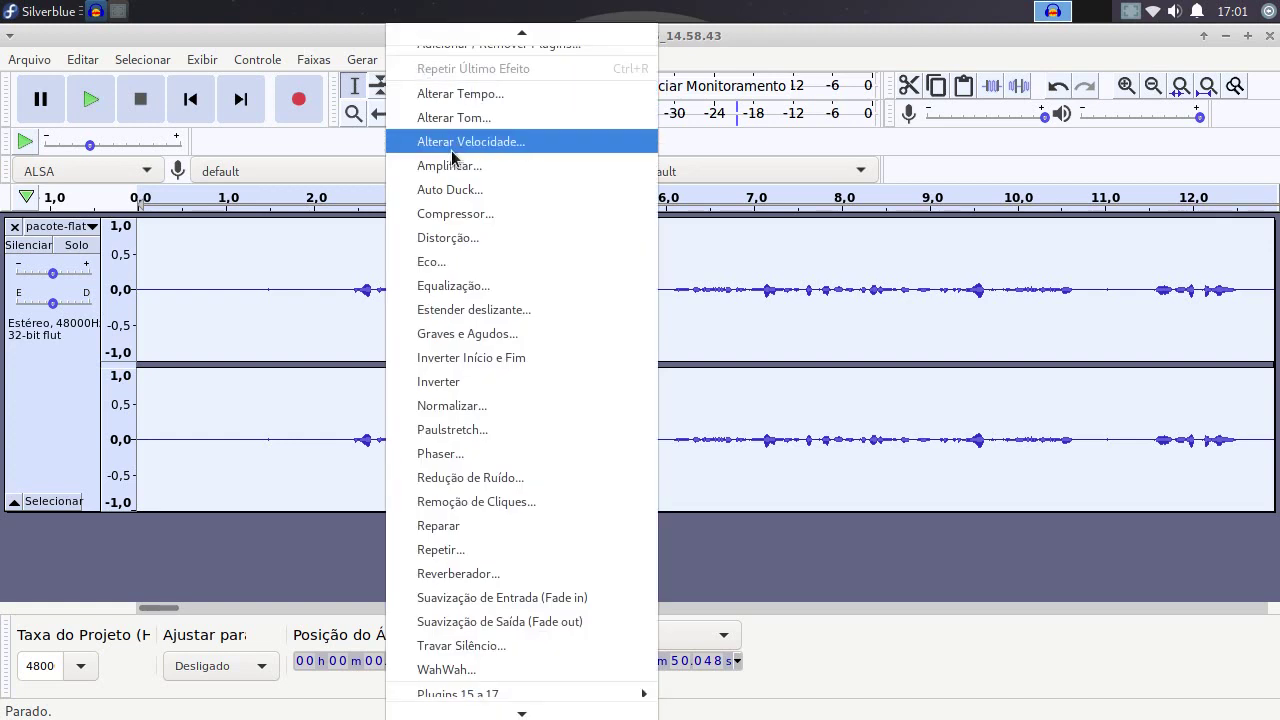
click(448, 166)
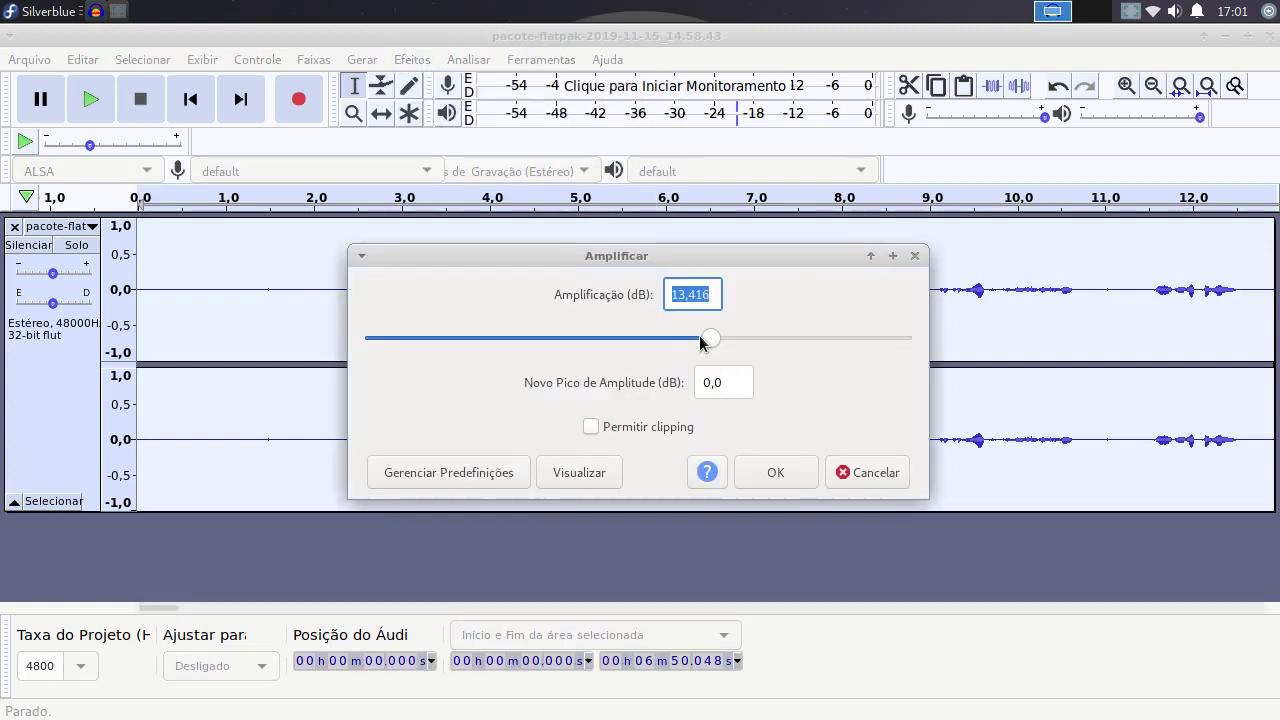
click(665, 428)
click(724, 386)
double_click(731, 388)
text(2)
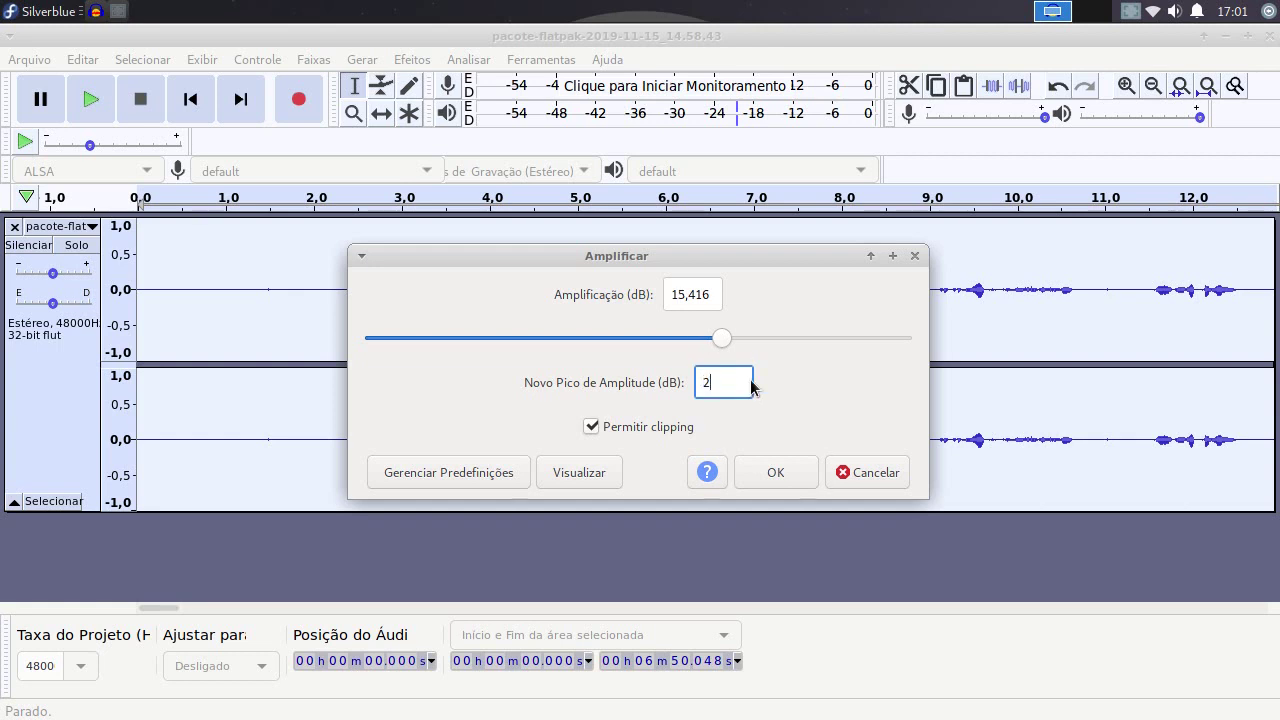
key(Return)
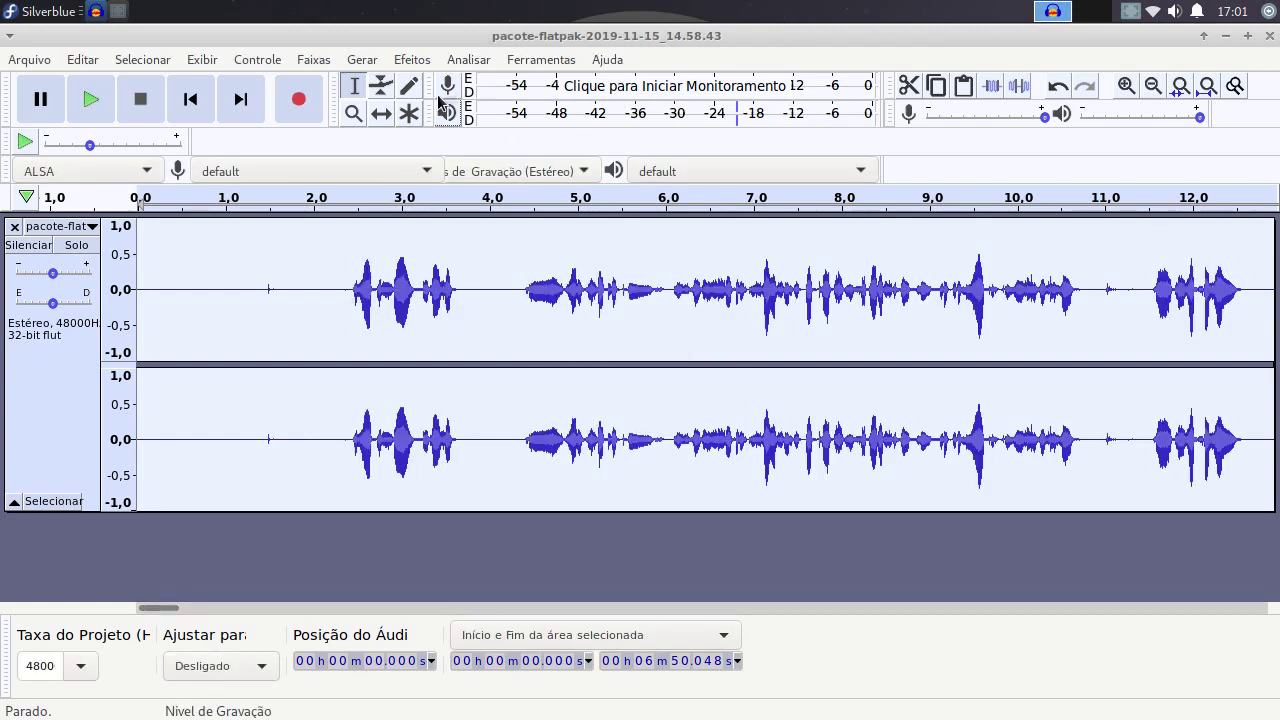
Apply the Equalização effect with the Bass Boost curve to the whole selected track
click(520, 62)
mouse_move(477, 66)
mouse_move(412, 60)
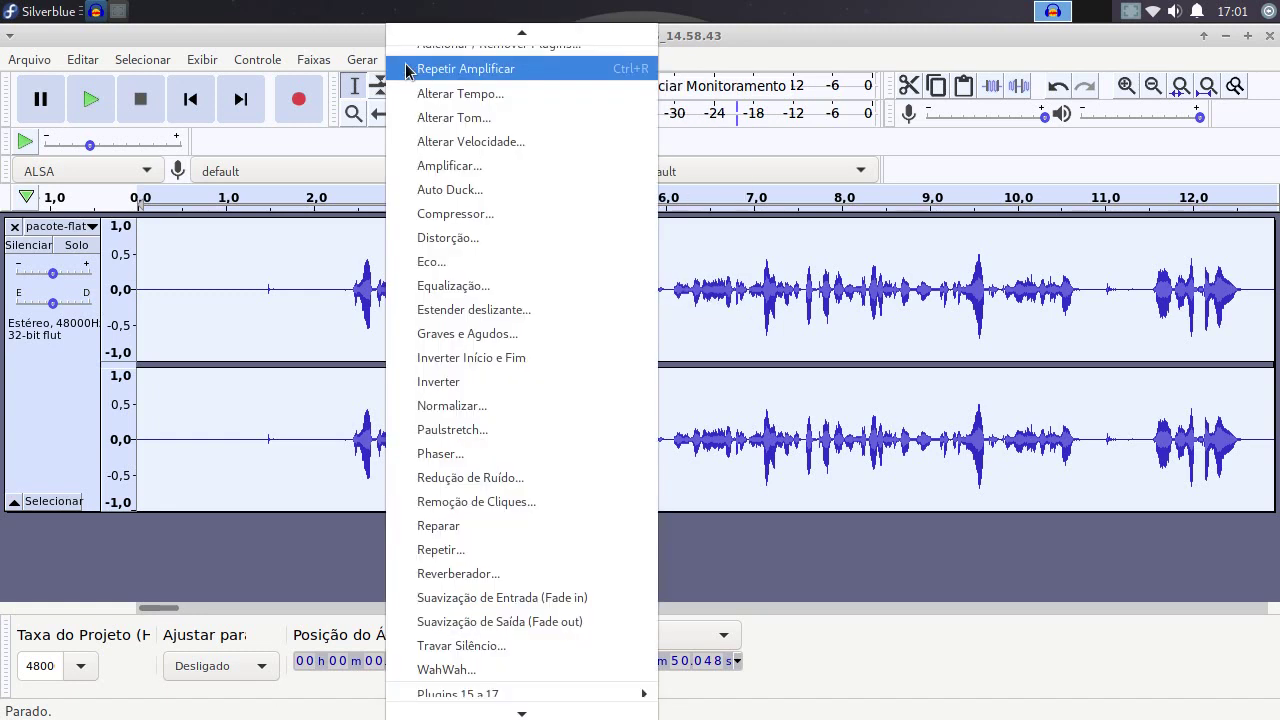
click(473, 285)
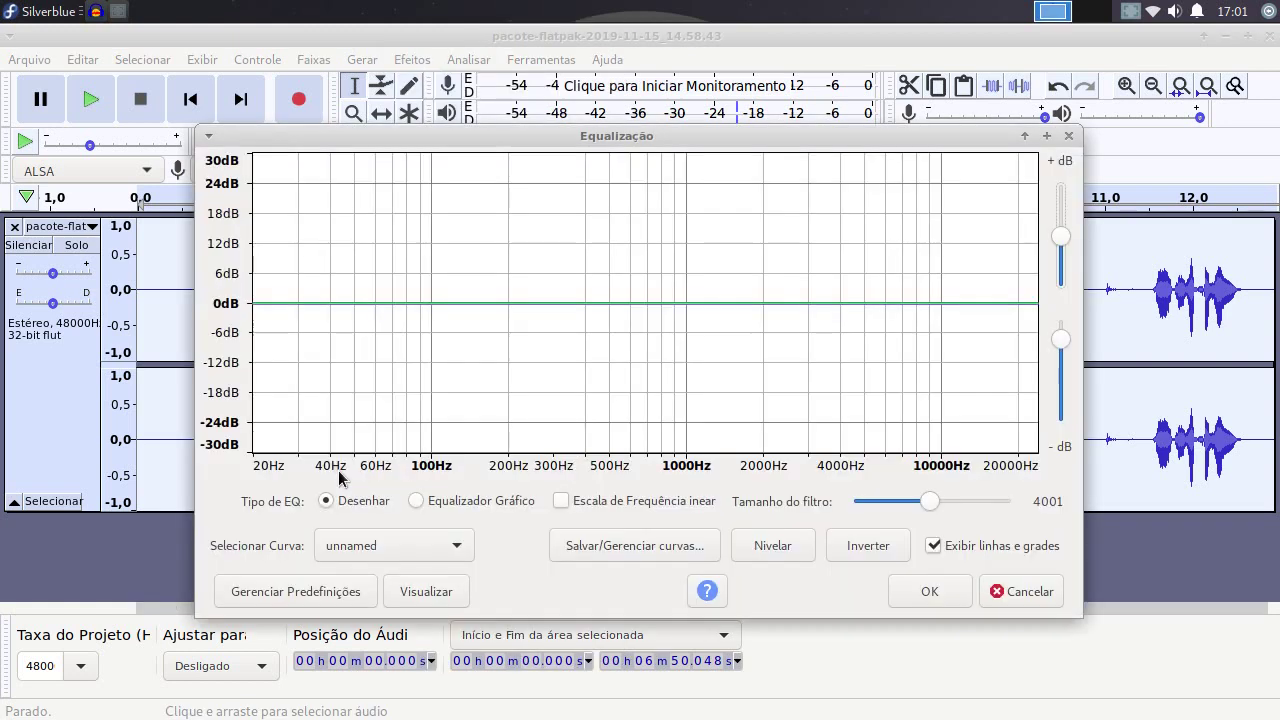
click(383, 543)
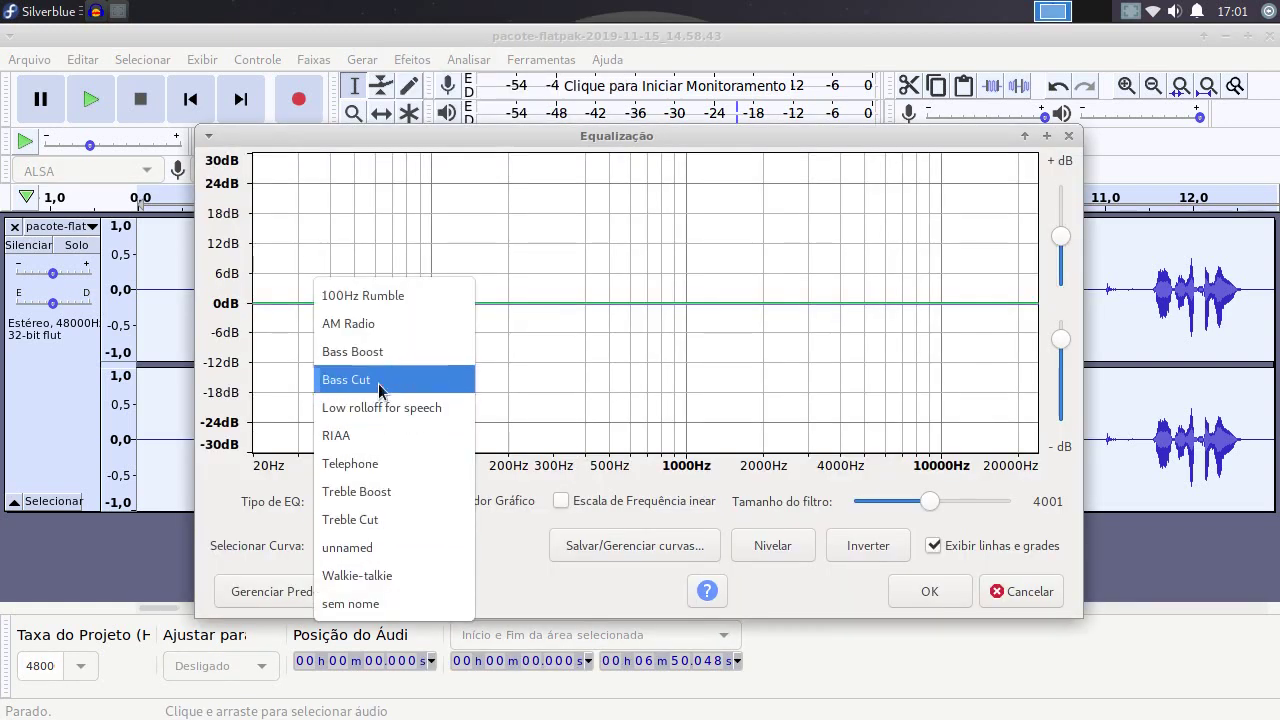
click(352, 351)
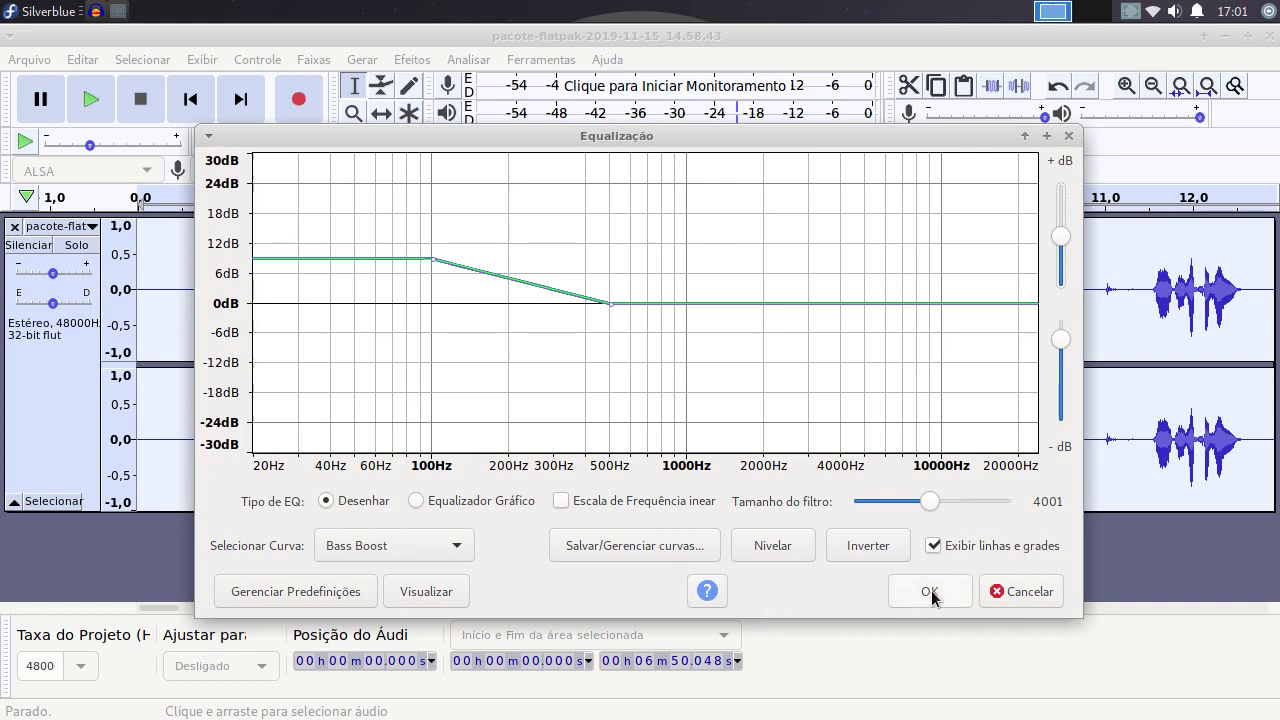
click(928, 592)
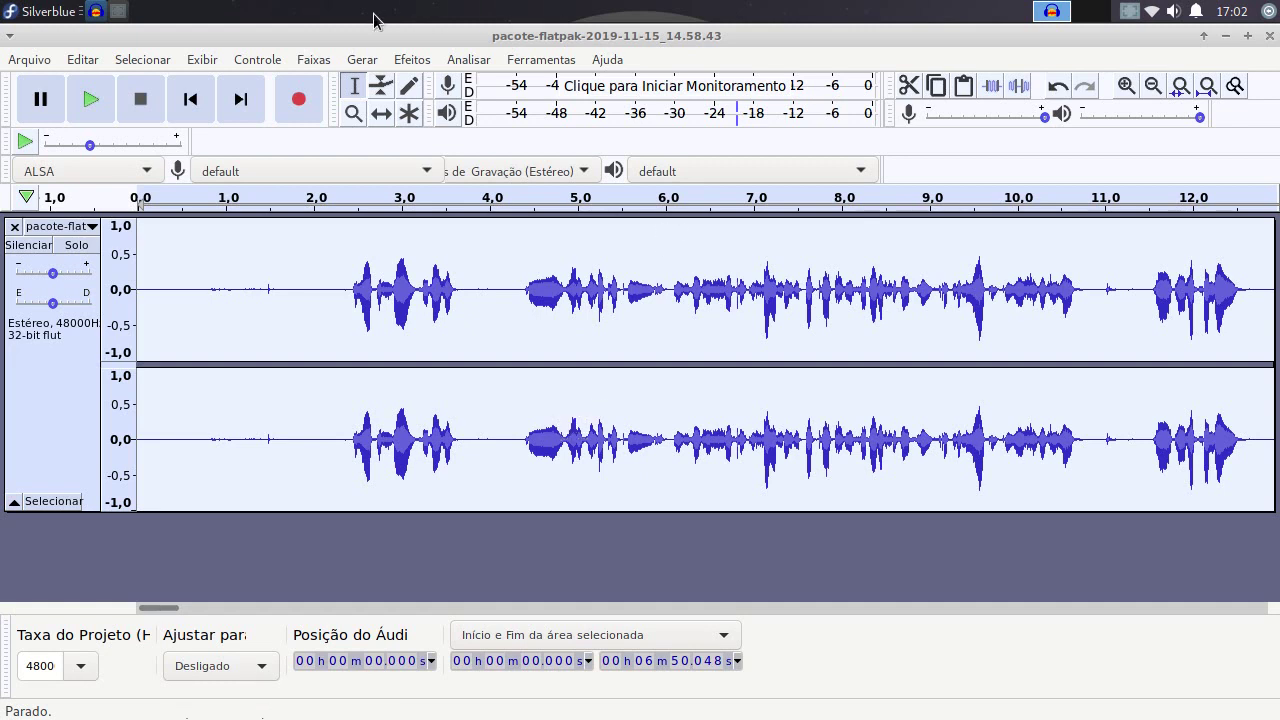
Apply the Limitador effect to the whole selected track
click(408, 62)
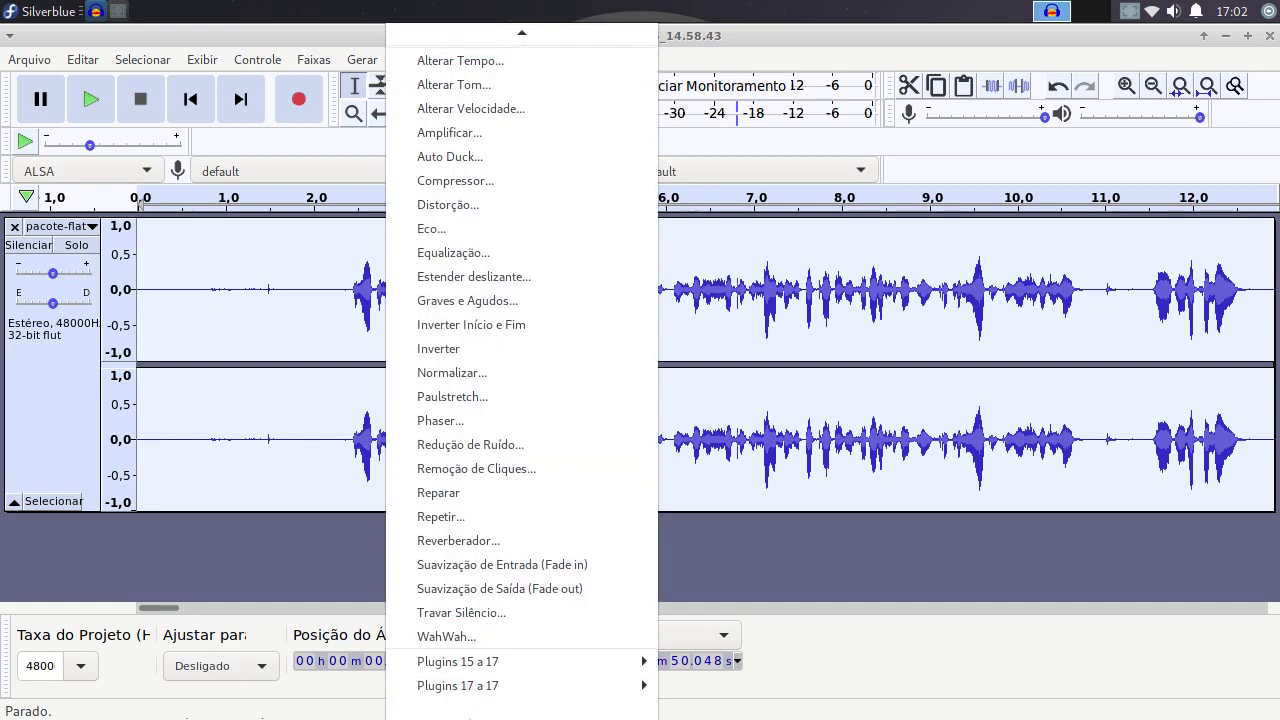
mouse_move(586, 663)
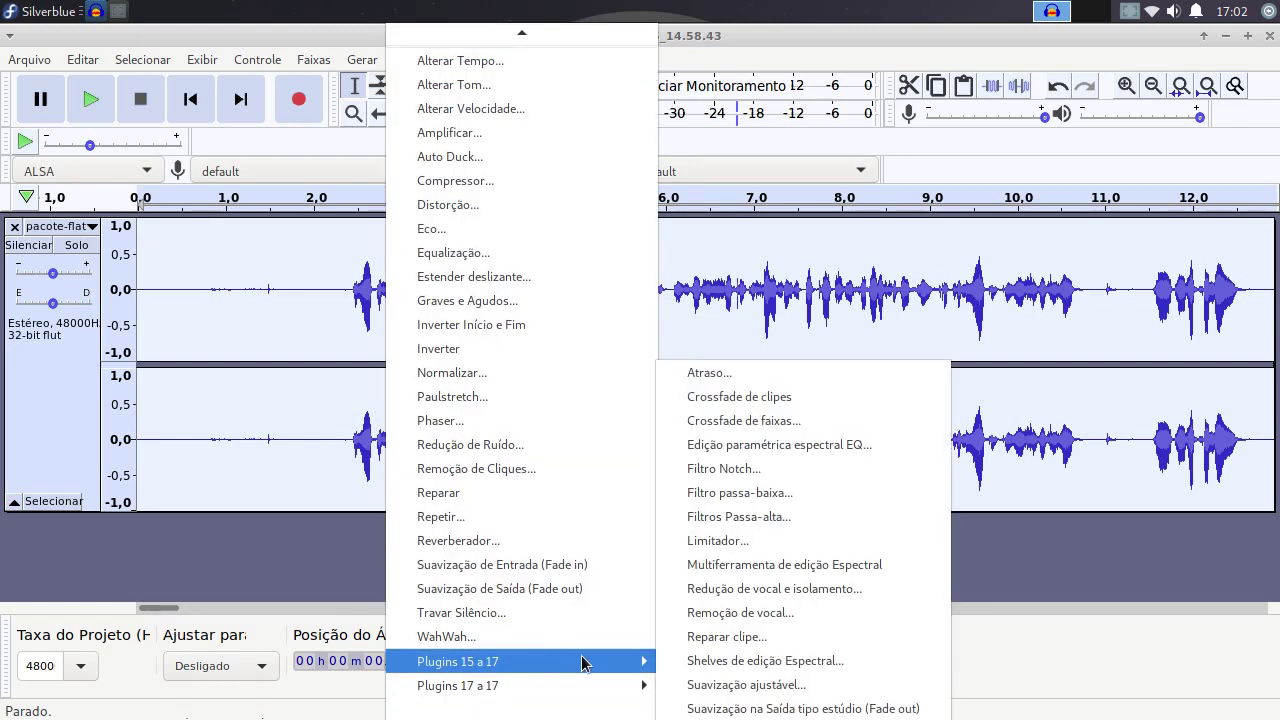
click(764, 541)
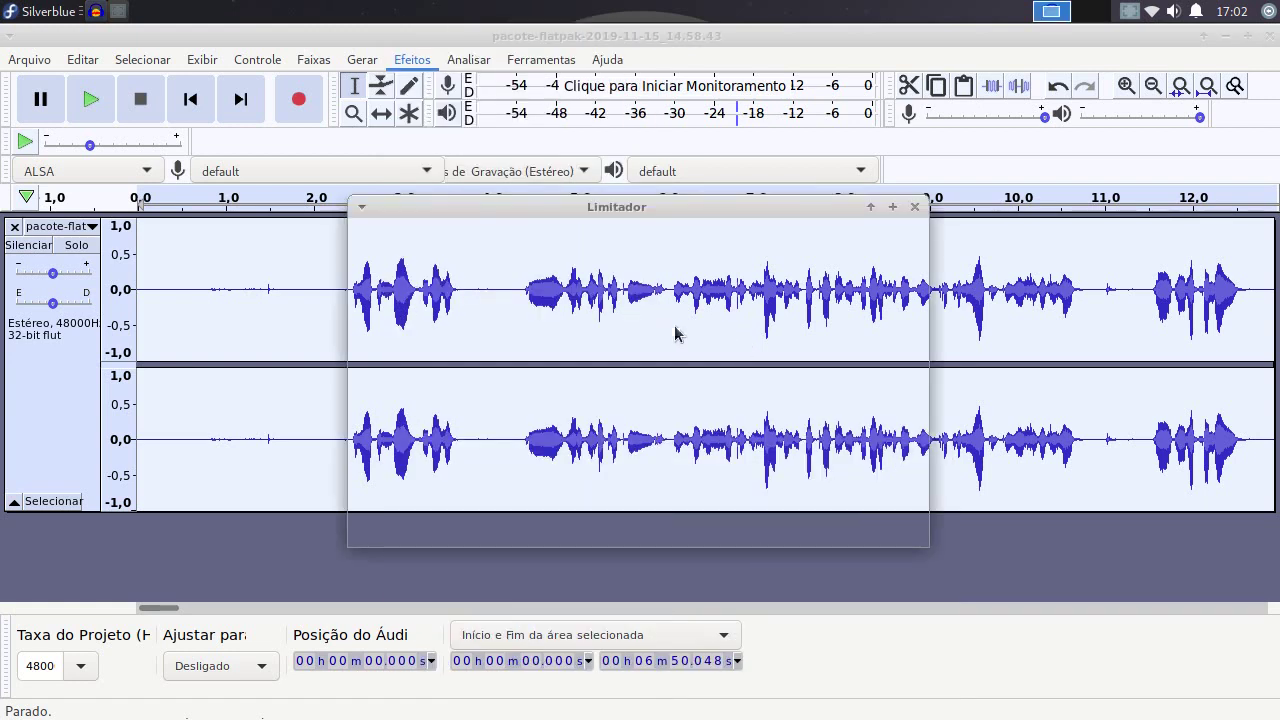
click(775, 520)
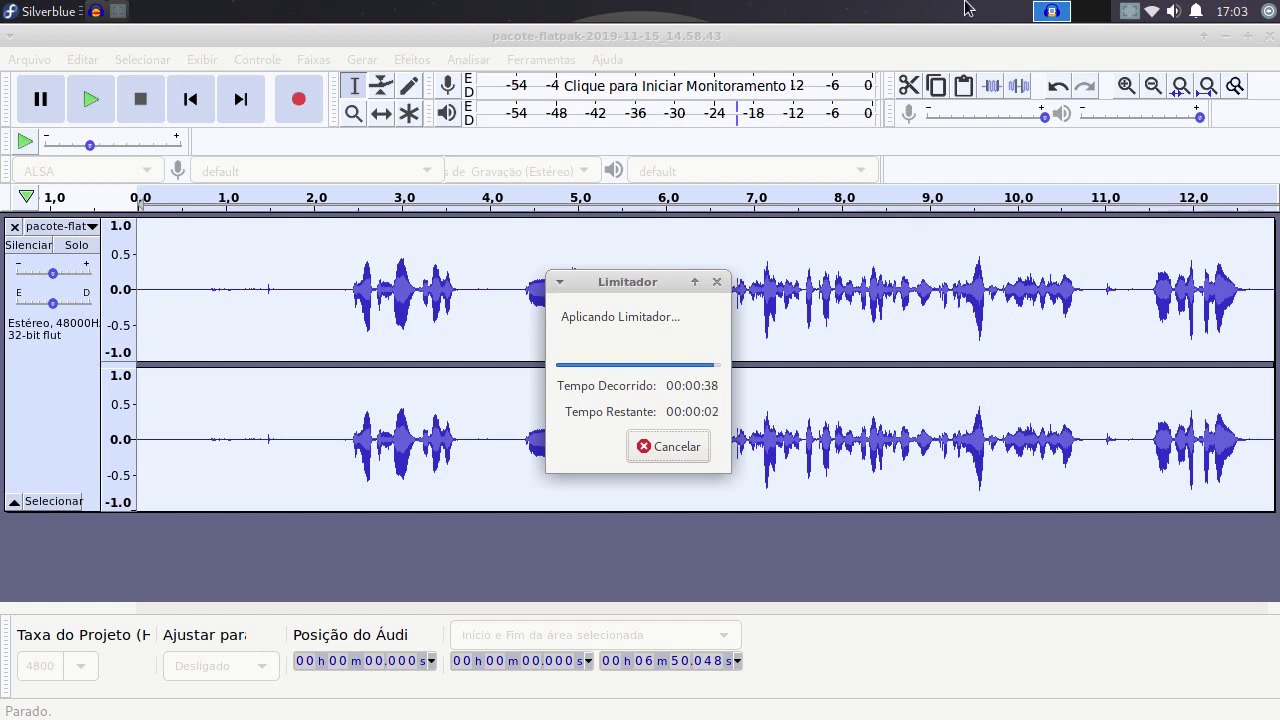
Open the system's Gerenciador de tarefas, move its window away from the effects area, and return to Audacity
click(48, 11)
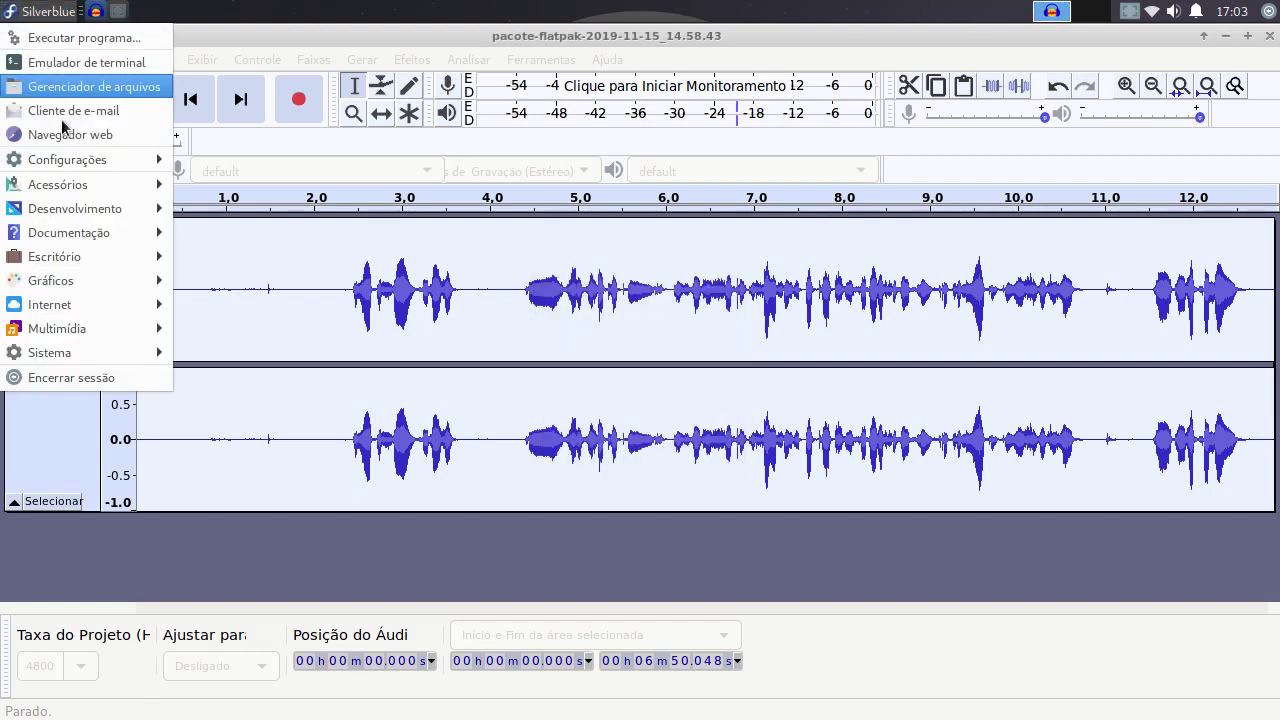
mouse_move(108, 355)
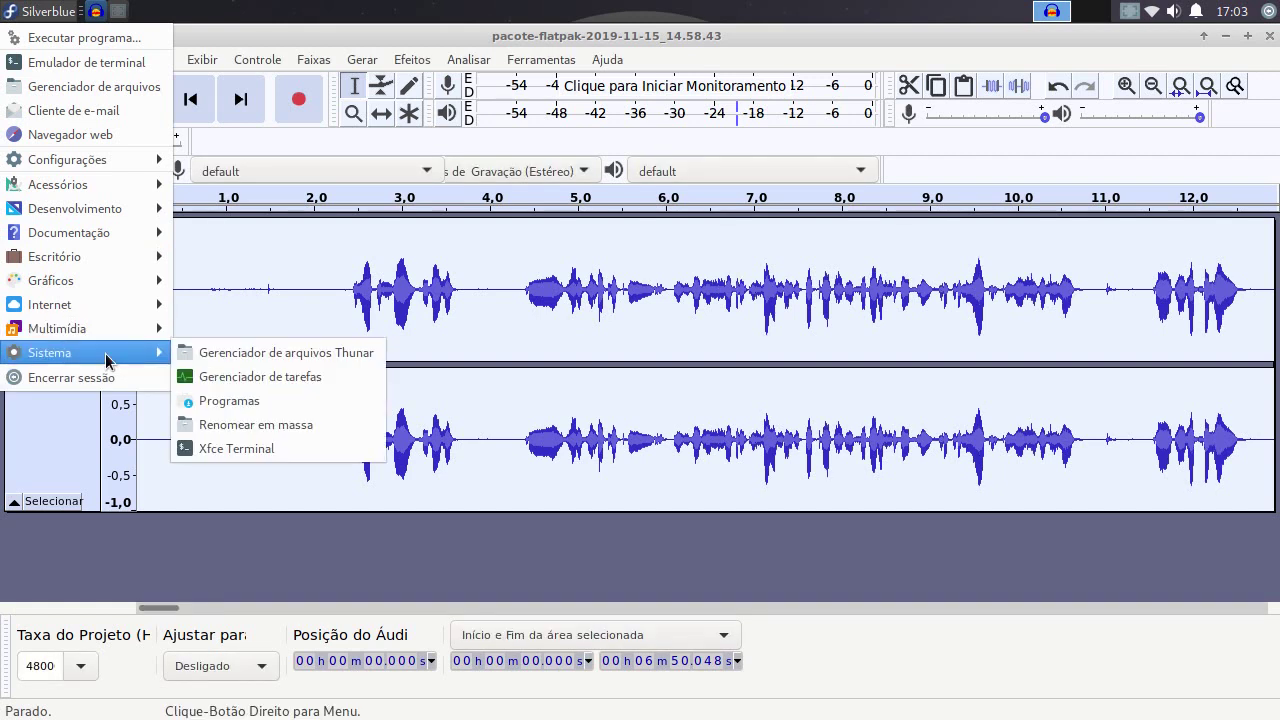
click(271, 376)
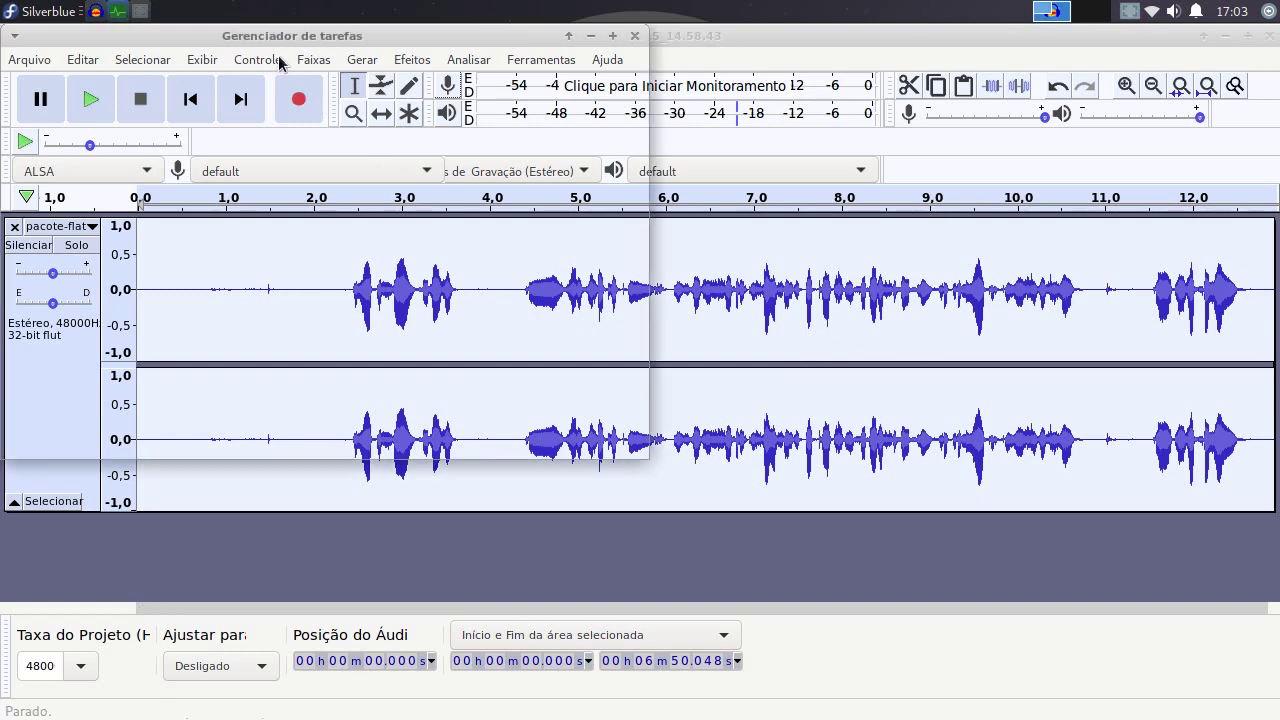
drag(279, 41, 904, 297)
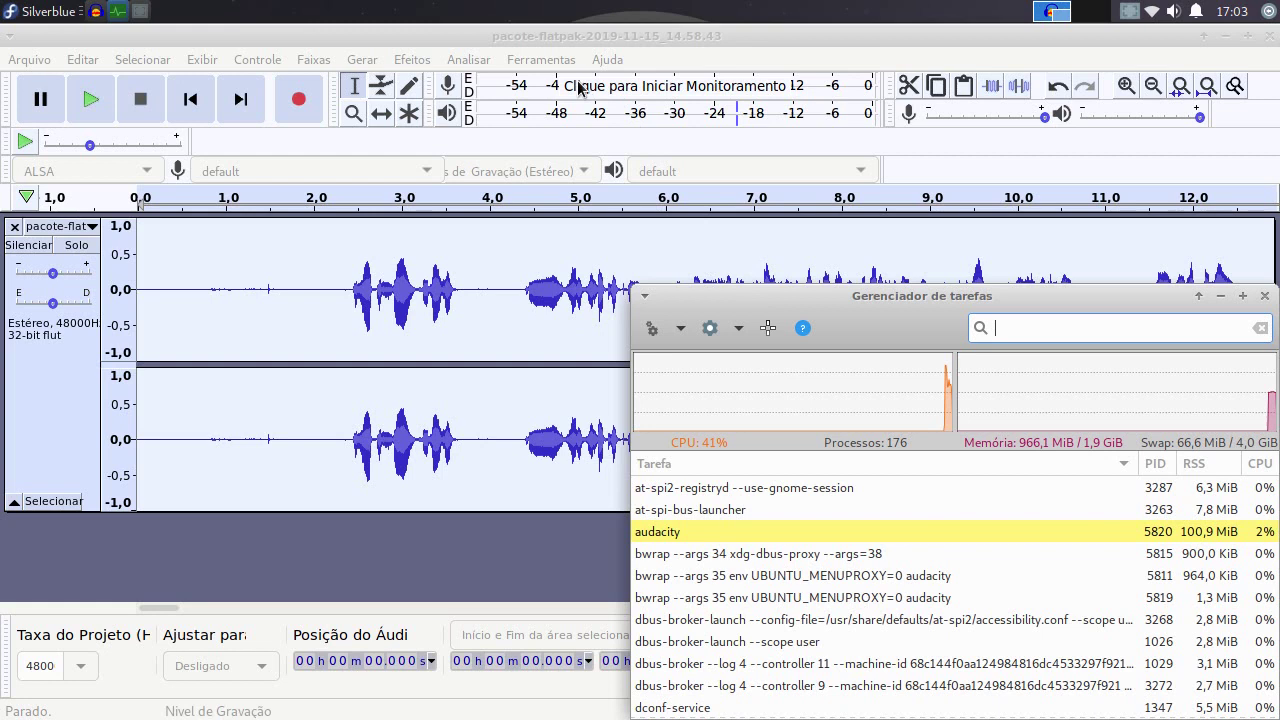
click(571, 38)
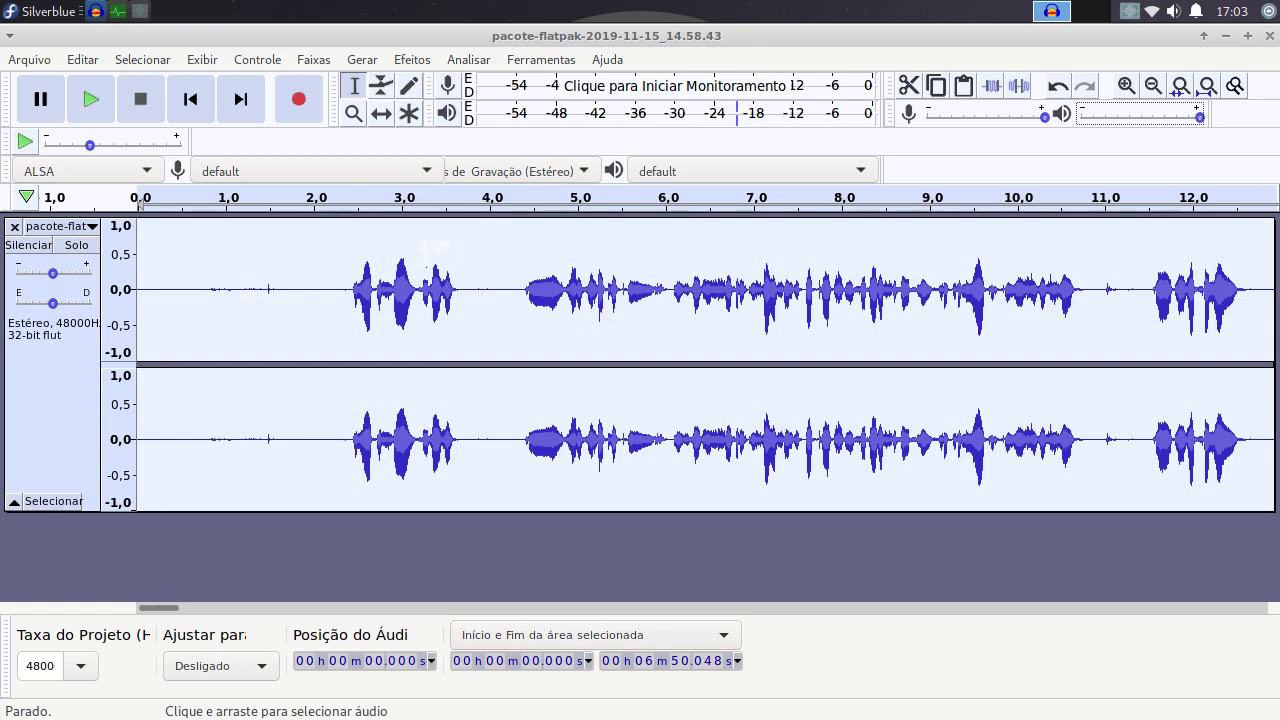
Select the quiet opening of the track, from 0 to about 2.4 seconds, and capture it as the Redução de Ruído noise profile
click(332, 290)
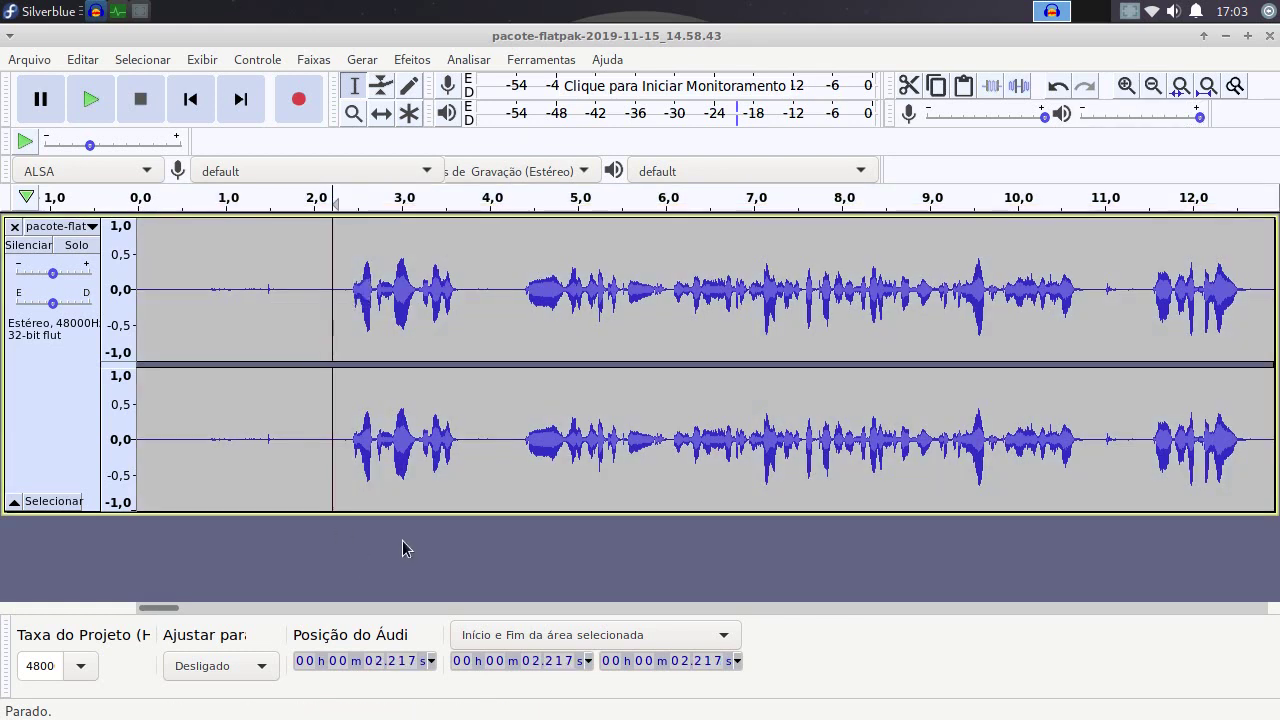
drag(349, 290, 183, 297)
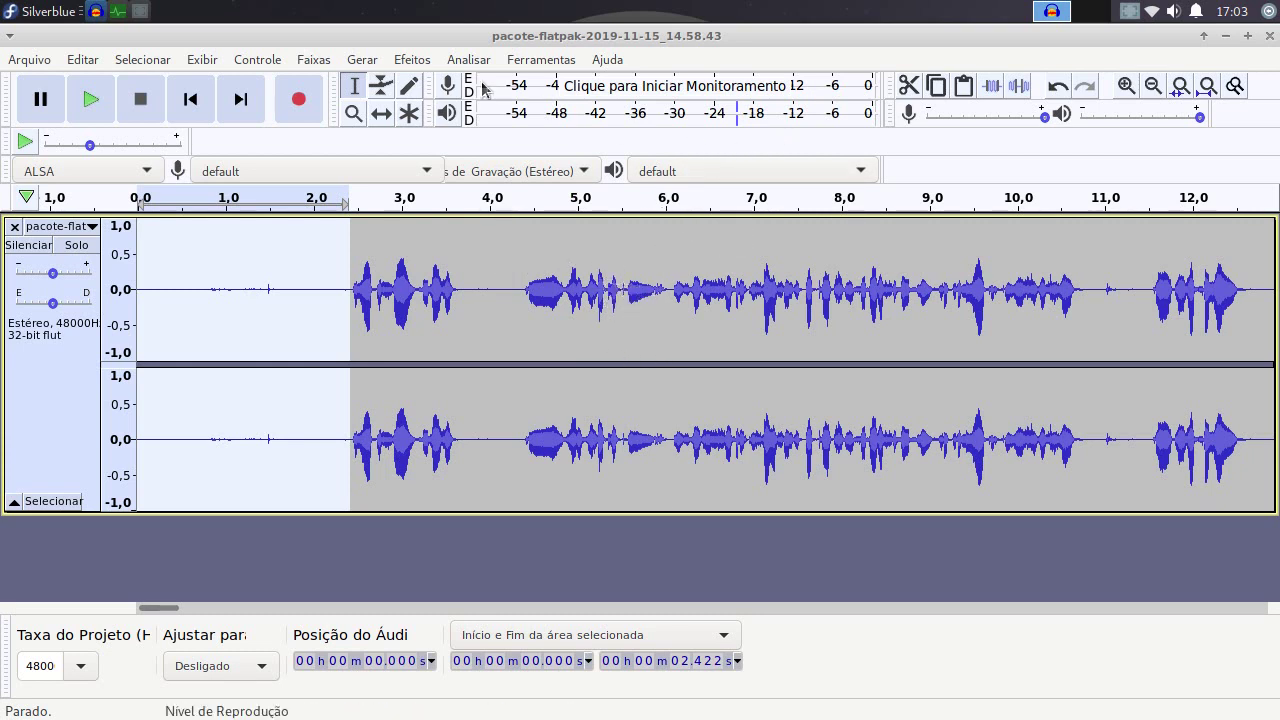
click(412, 60)
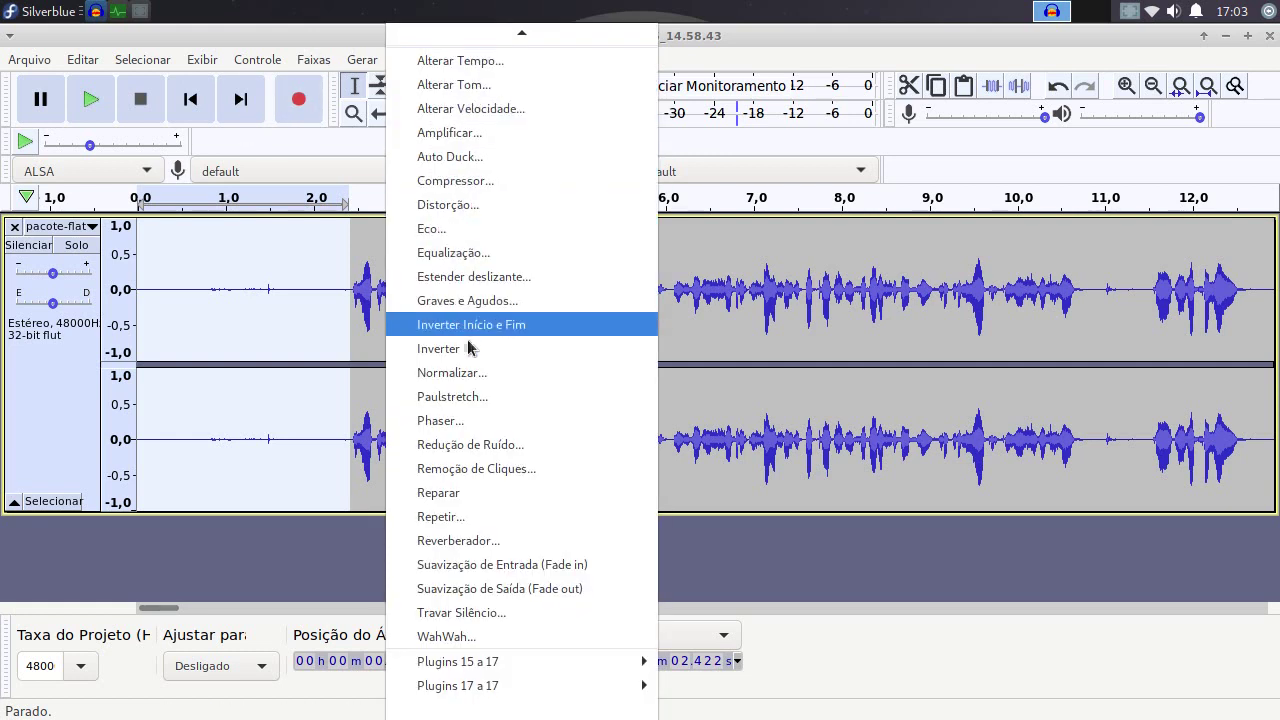
click(482, 445)
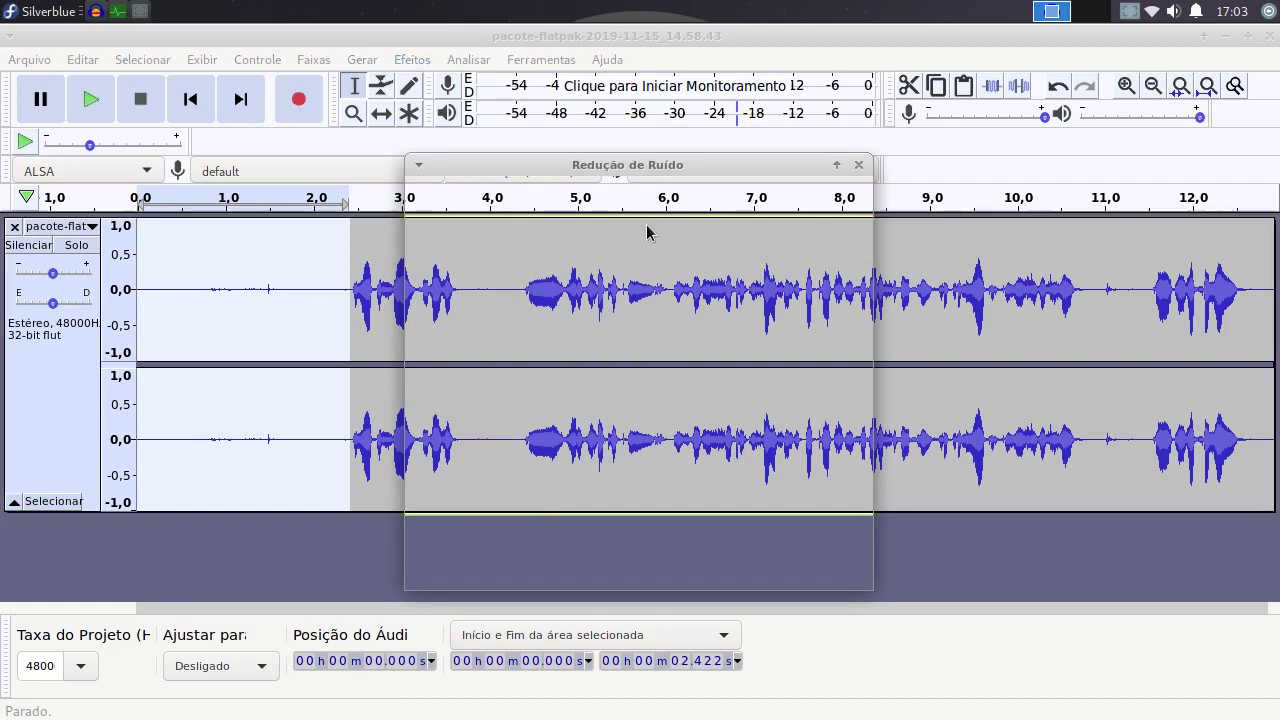
click(646, 263)
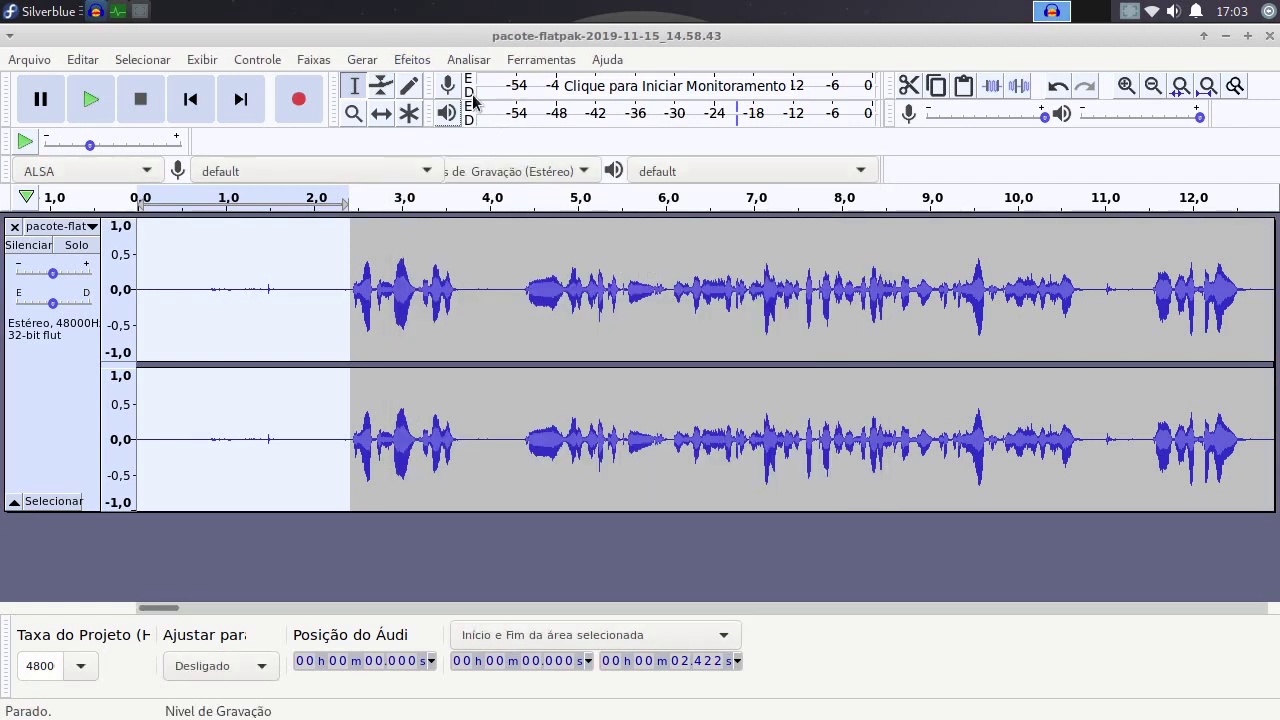
Select the entire track and apply Redução de Ruído with a noise reduction of 15 dB
key(ctrl+a)
click(412, 59)
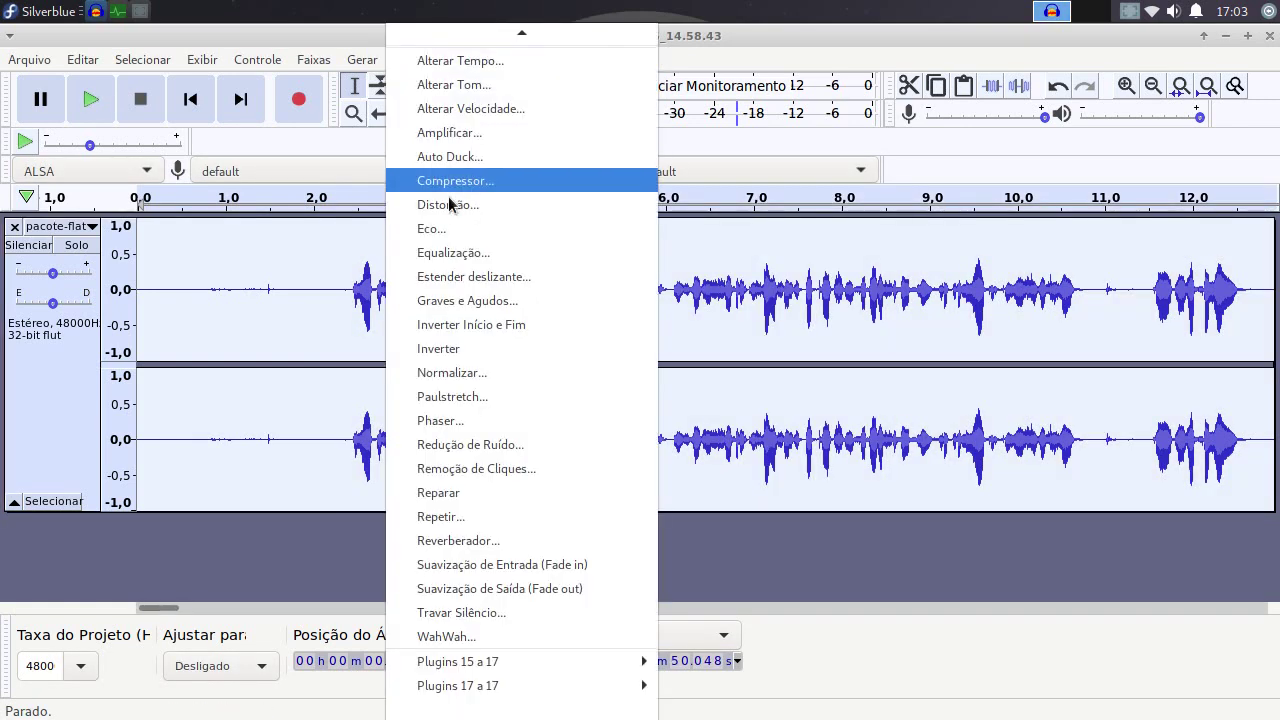
click(478, 444)
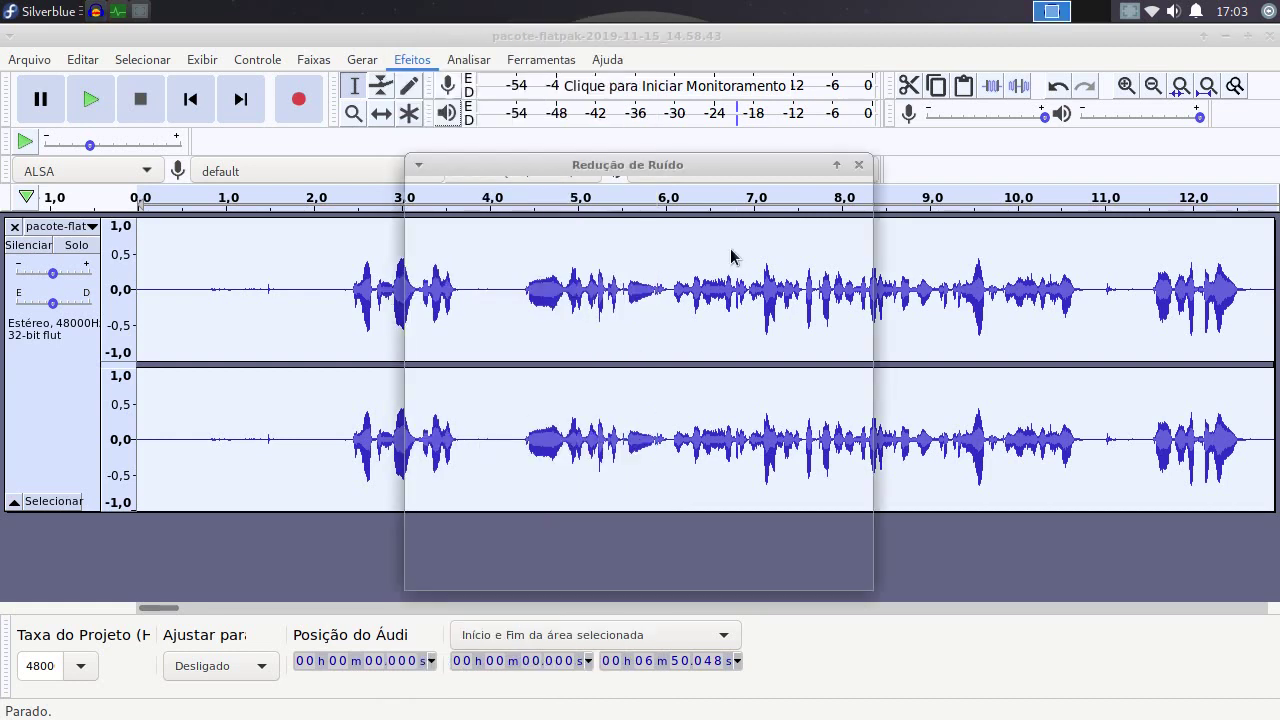
click(645, 398)
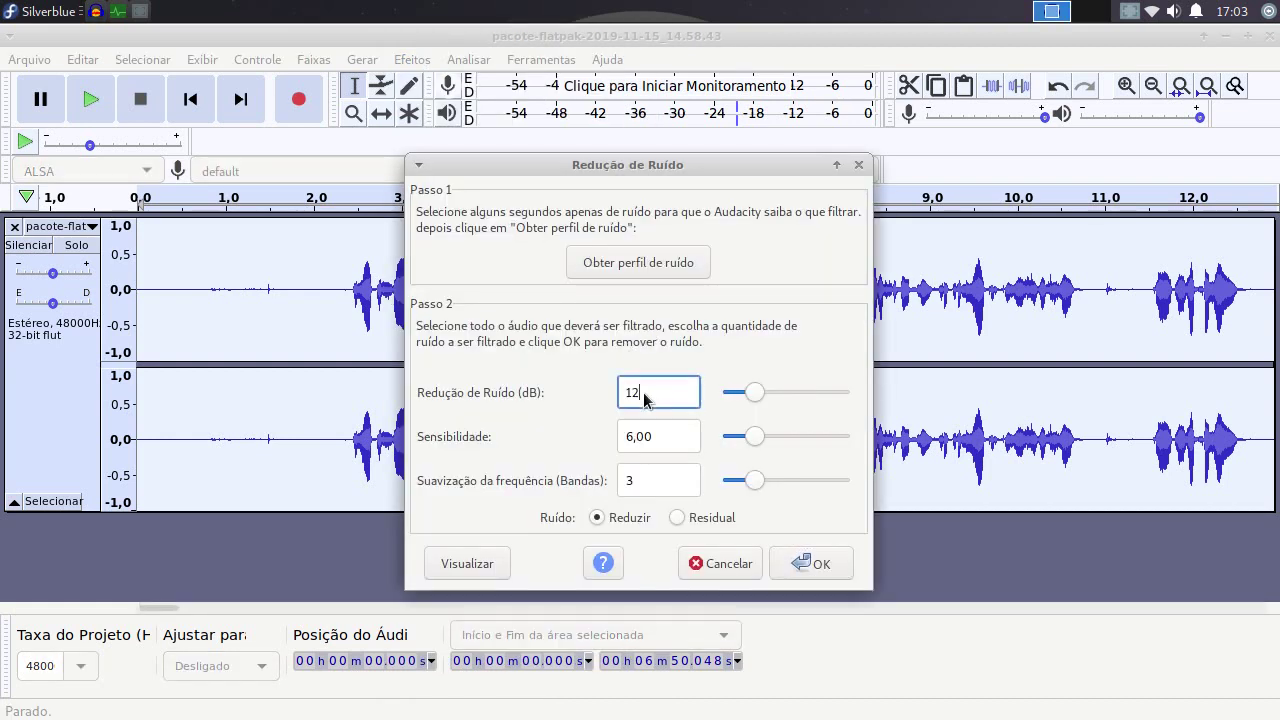
text(15)
click(808, 563)
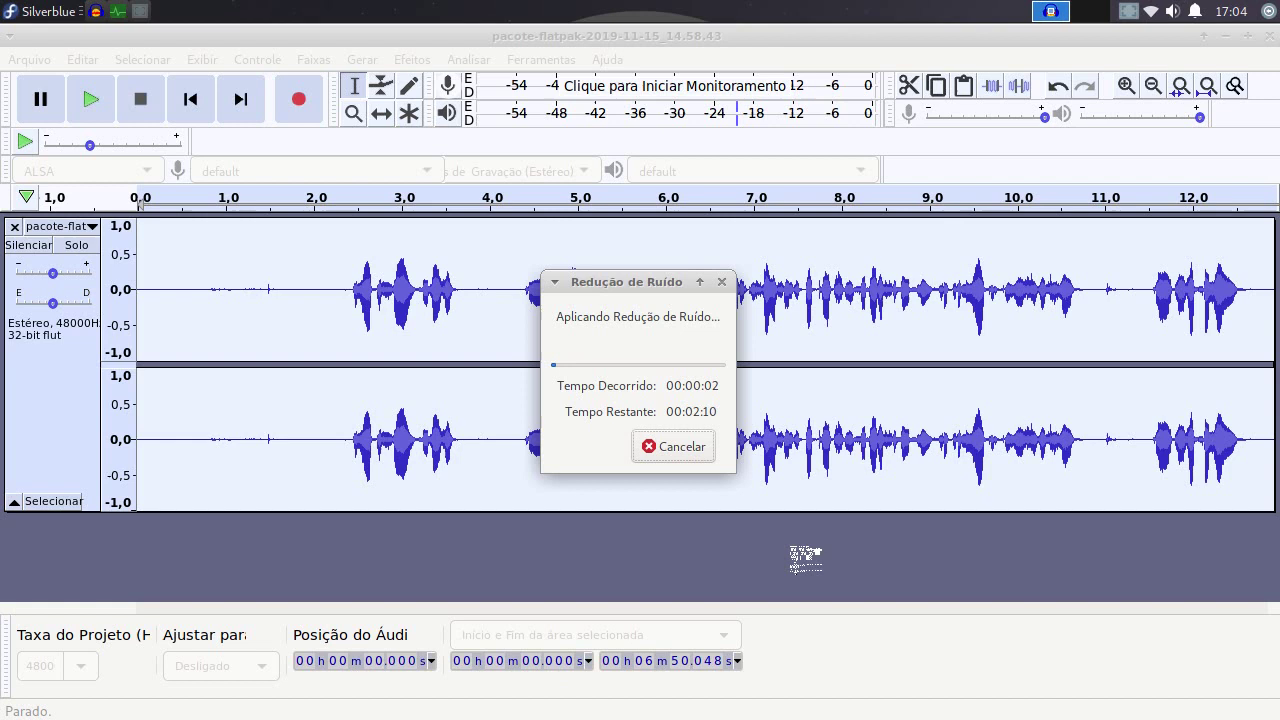
Switch to the Gerenciador de tarefas, arrange it beside the noise reduction progress dialog, and narrow the Tarefa column
key(alt+Tab)
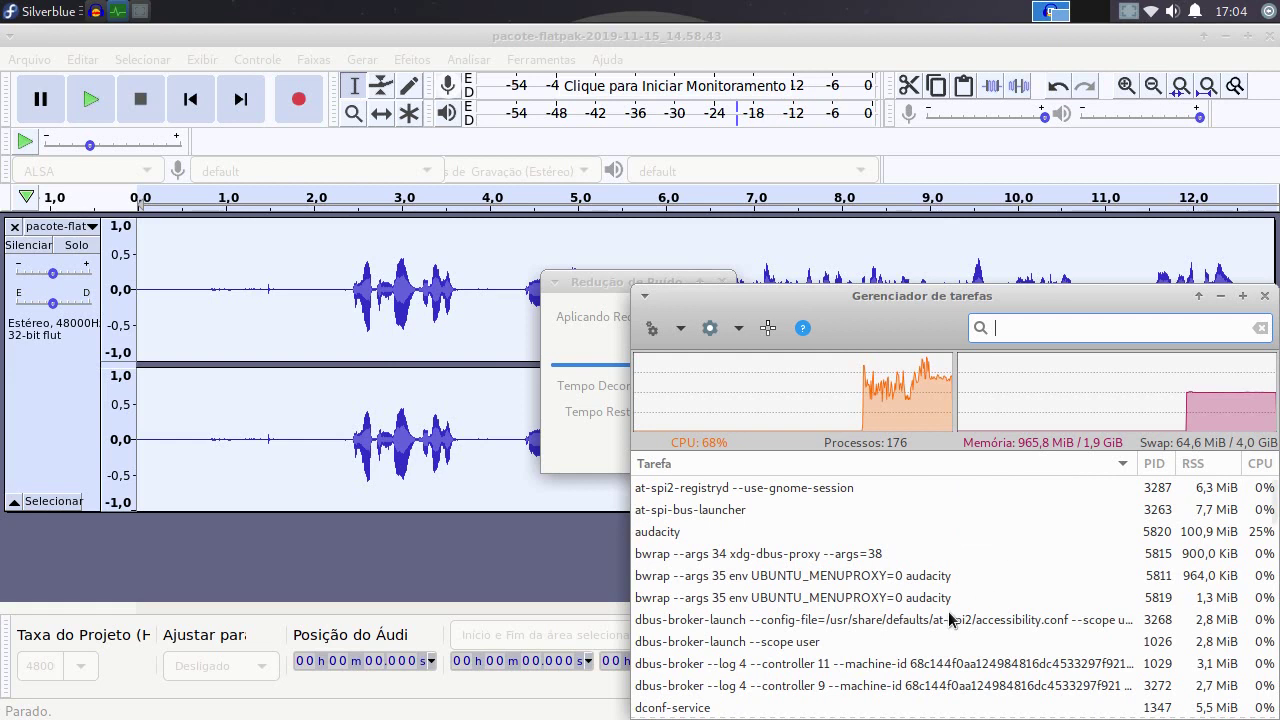
drag(591, 284, 281, 272)
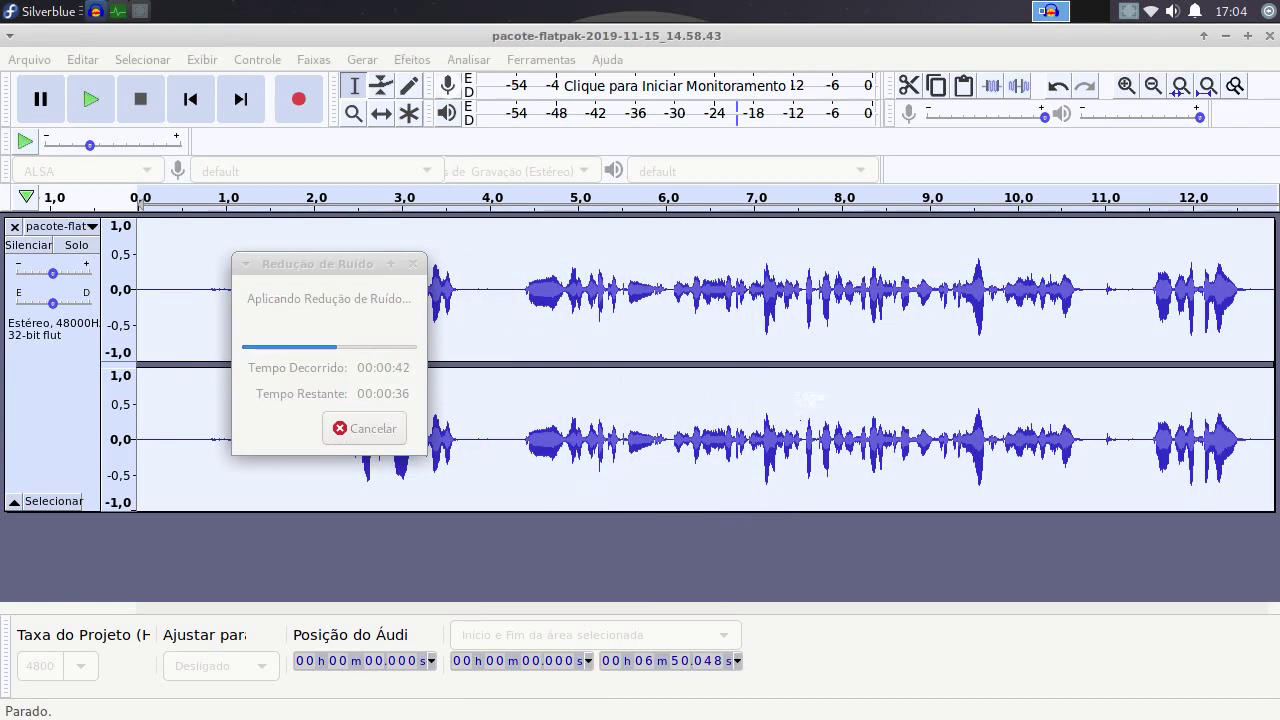
key(alt+Tab)
key(alt+Tab)
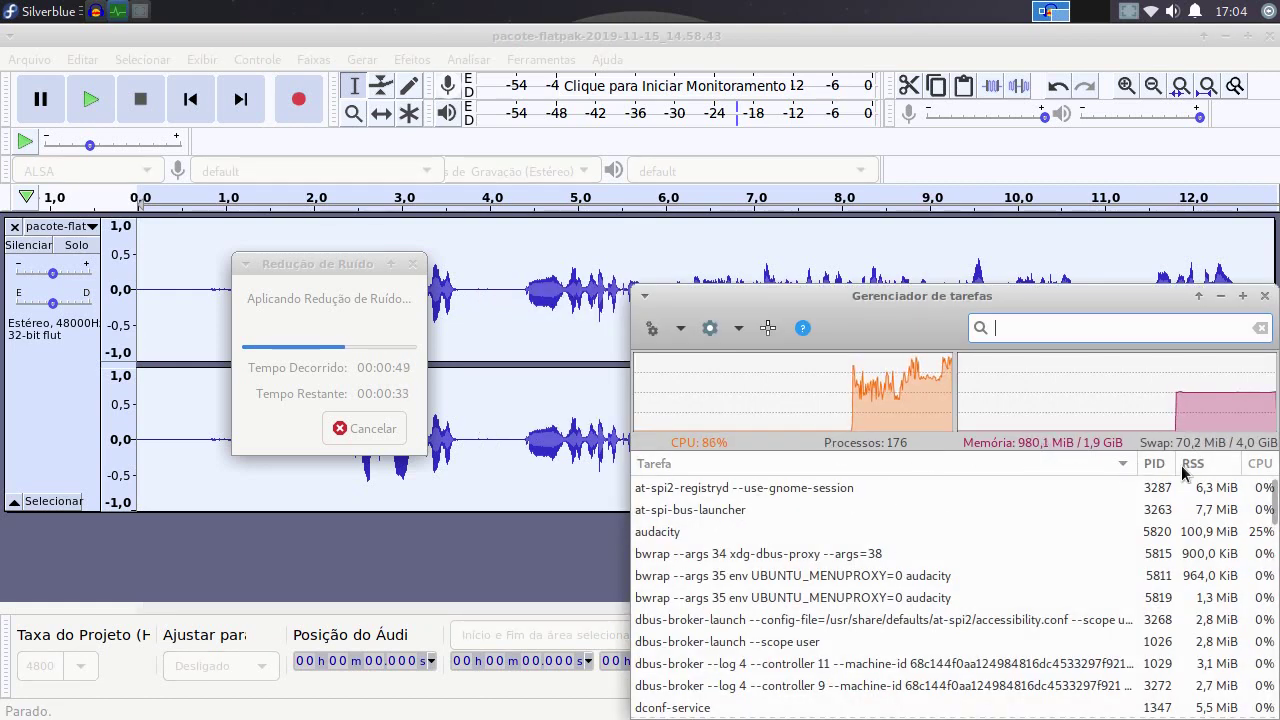
drag(1138, 464, 940, 464)
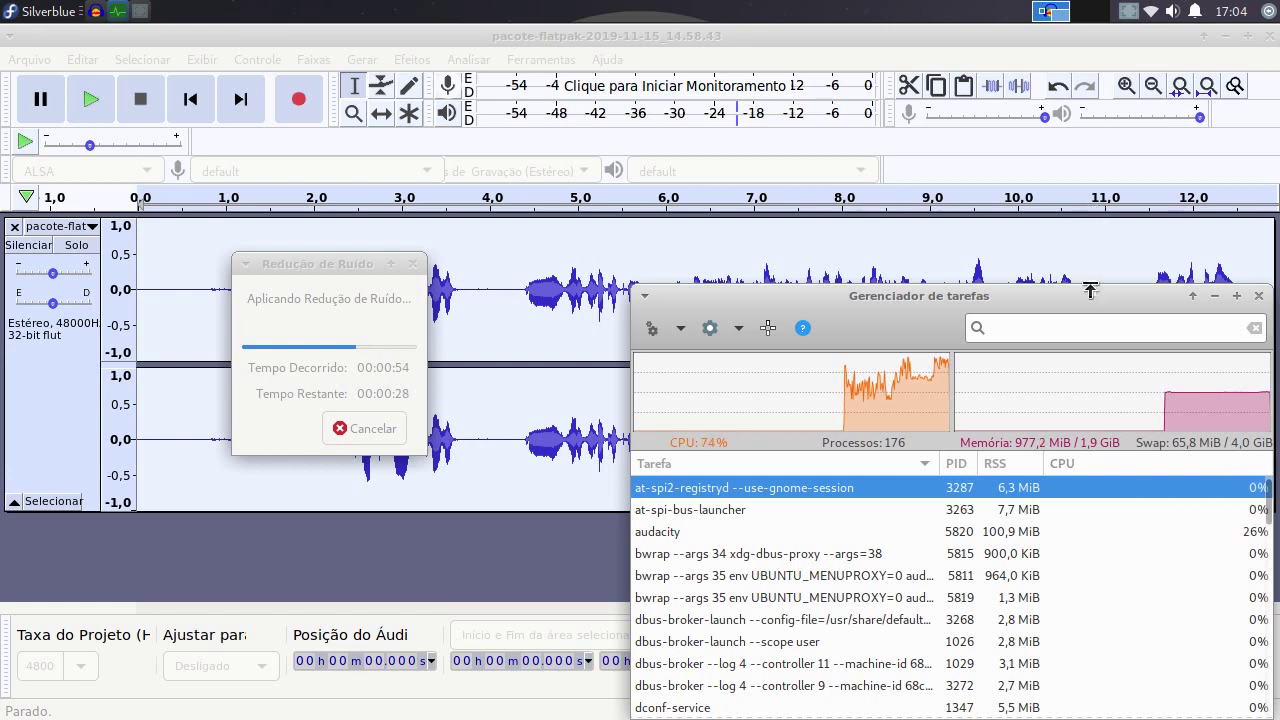
drag(1089, 297, 1022, 297)
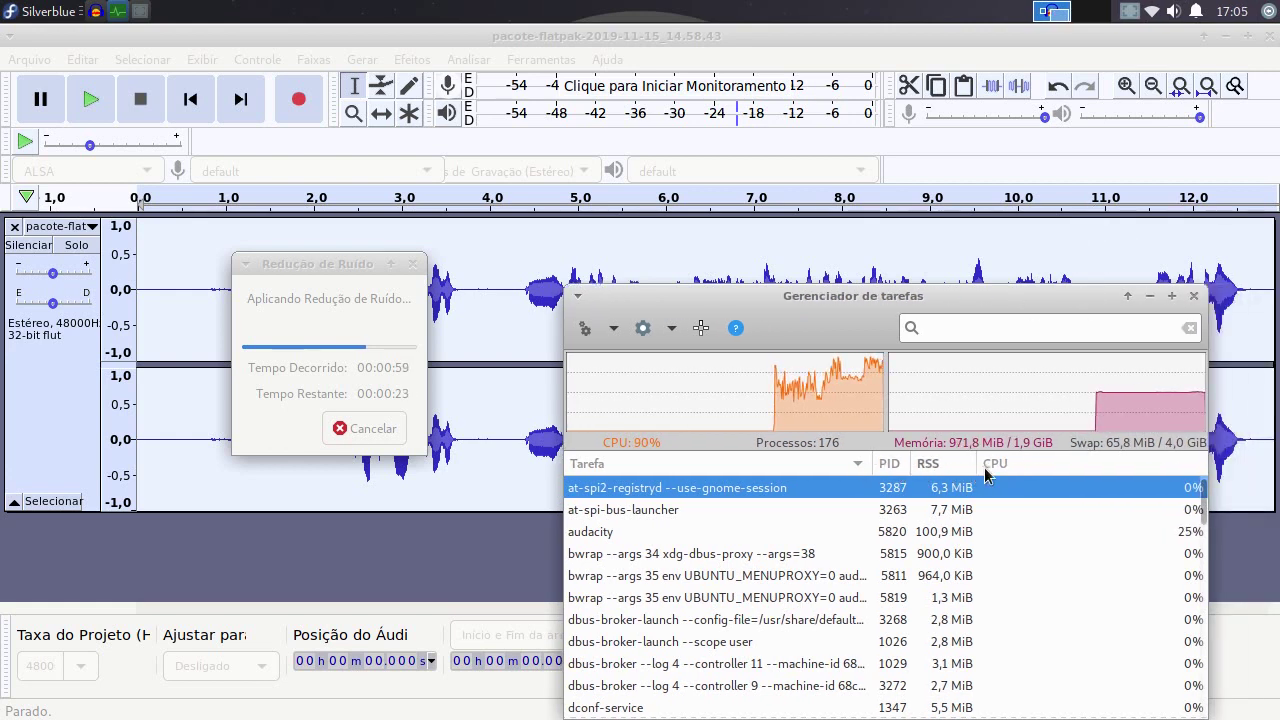
Sort the running processes by RSS memory use, largest first
click(933, 470)
click(933, 466)
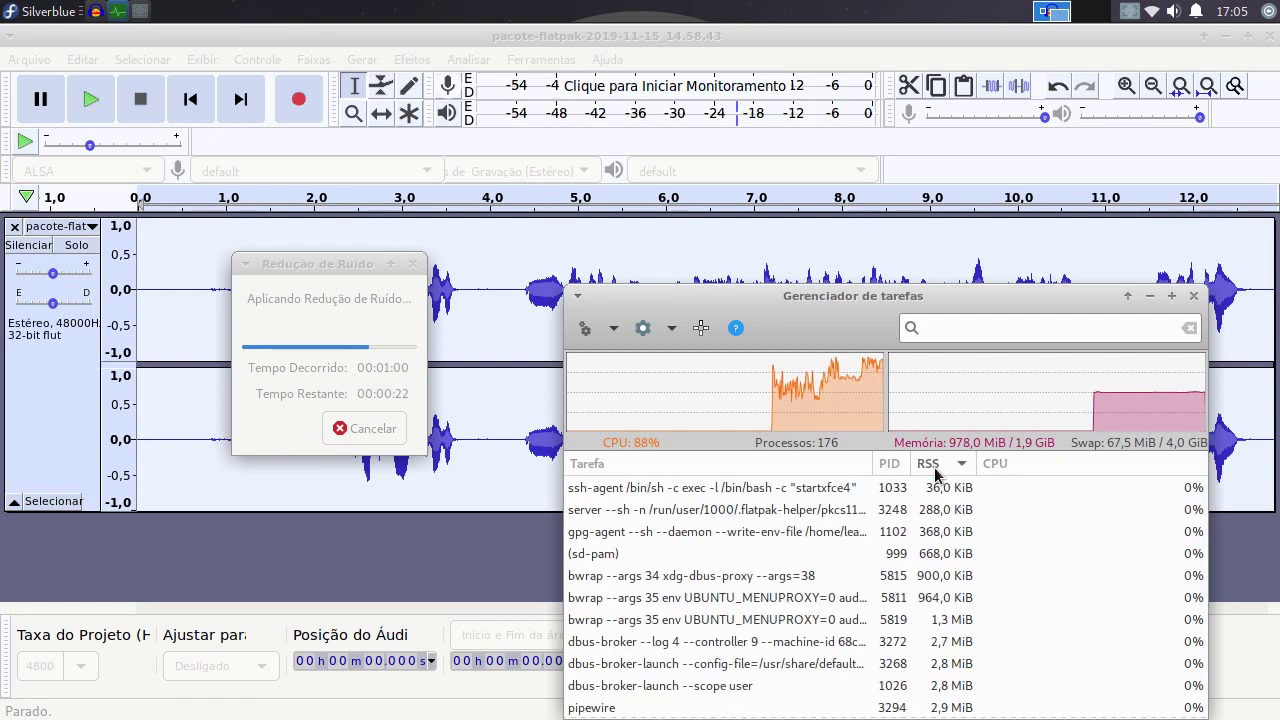
click(933, 466)
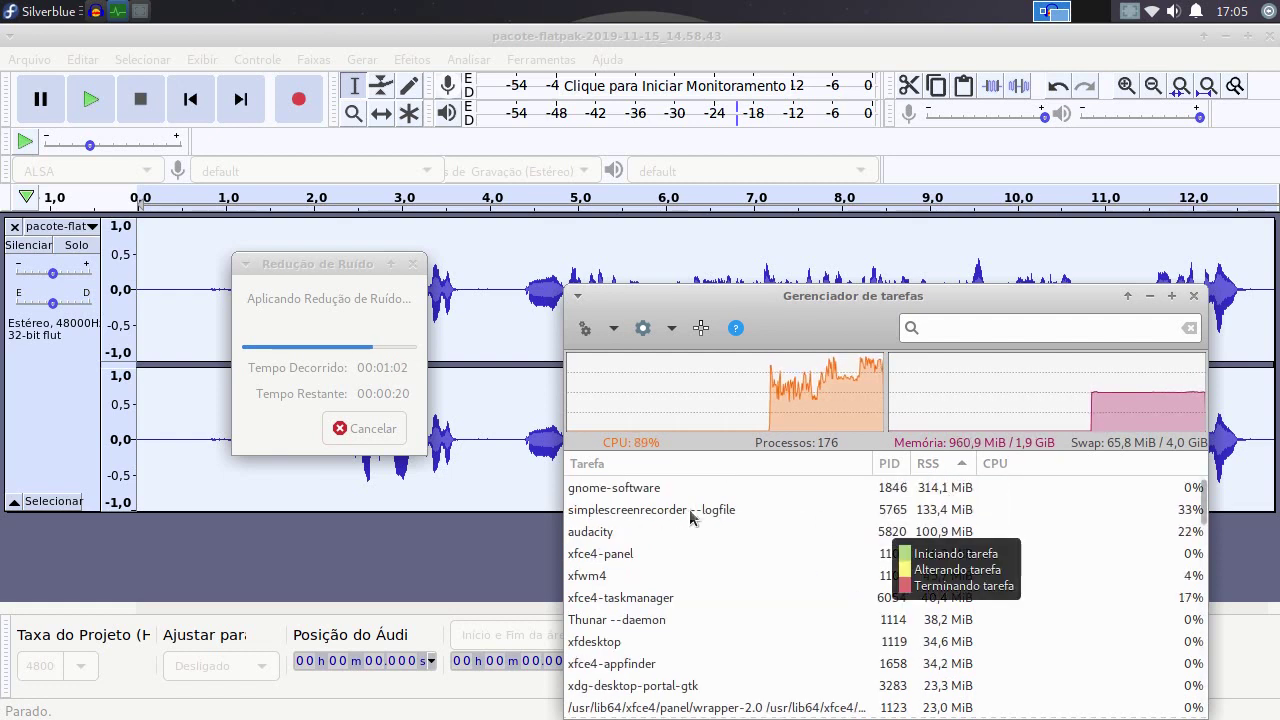
Terminate the gnome-software process and confirm sending the terminate signal
click(850, 488)
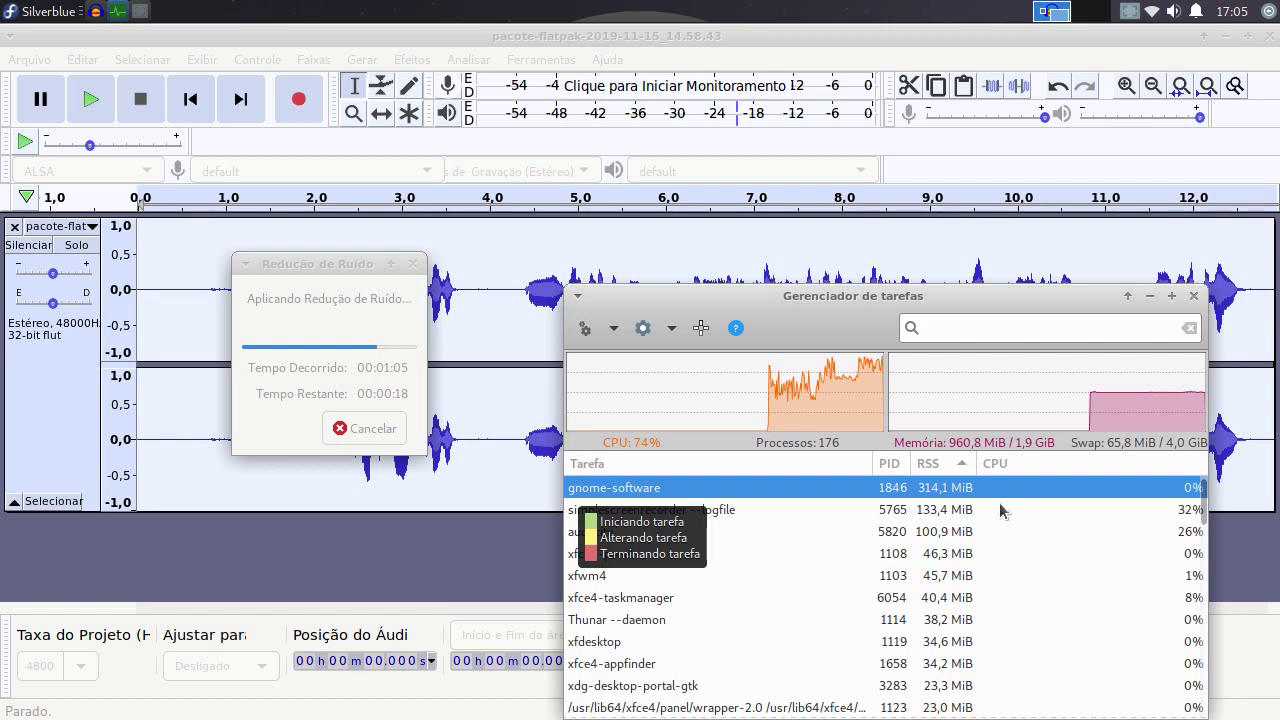
right_click(652, 492)
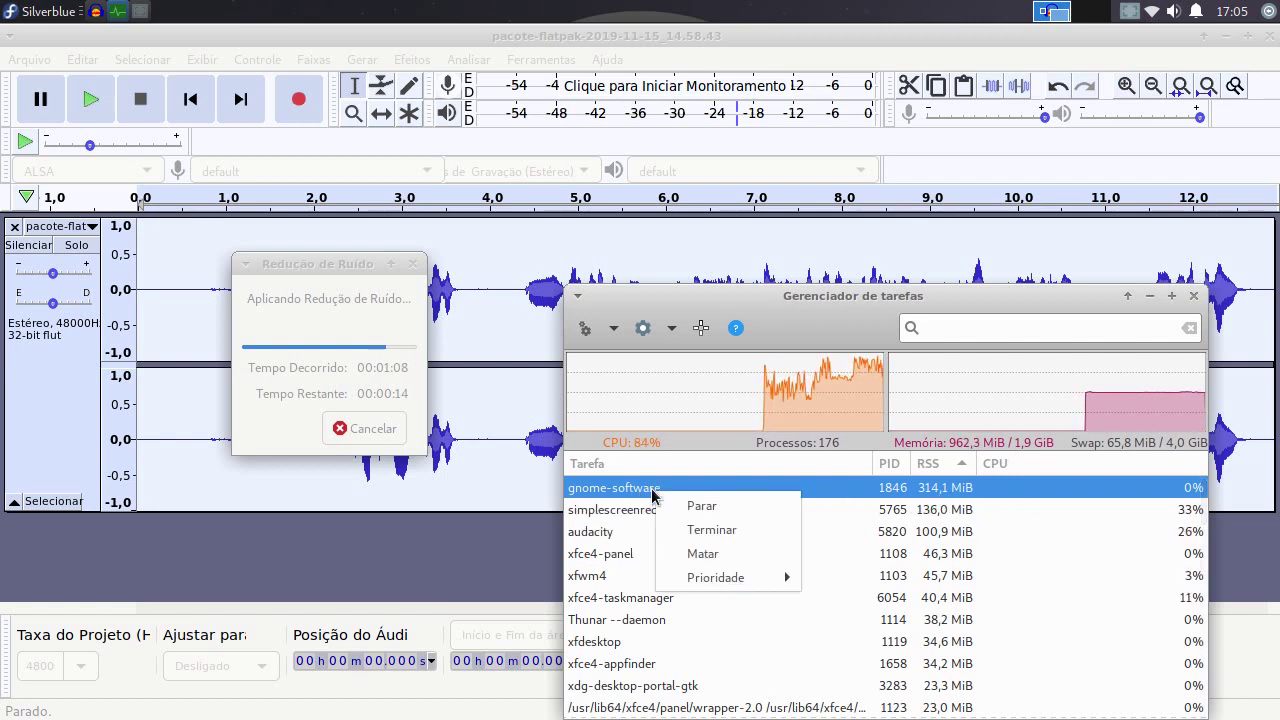
click(737, 531)
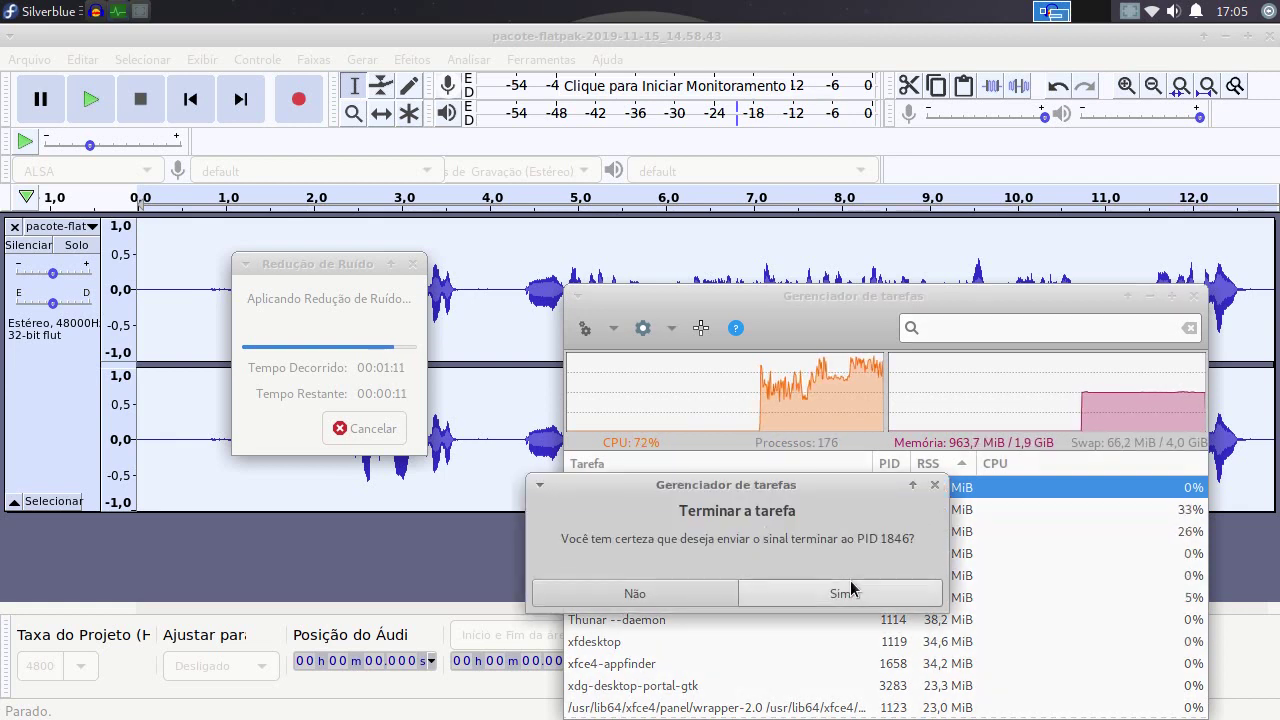
click(843, 591)
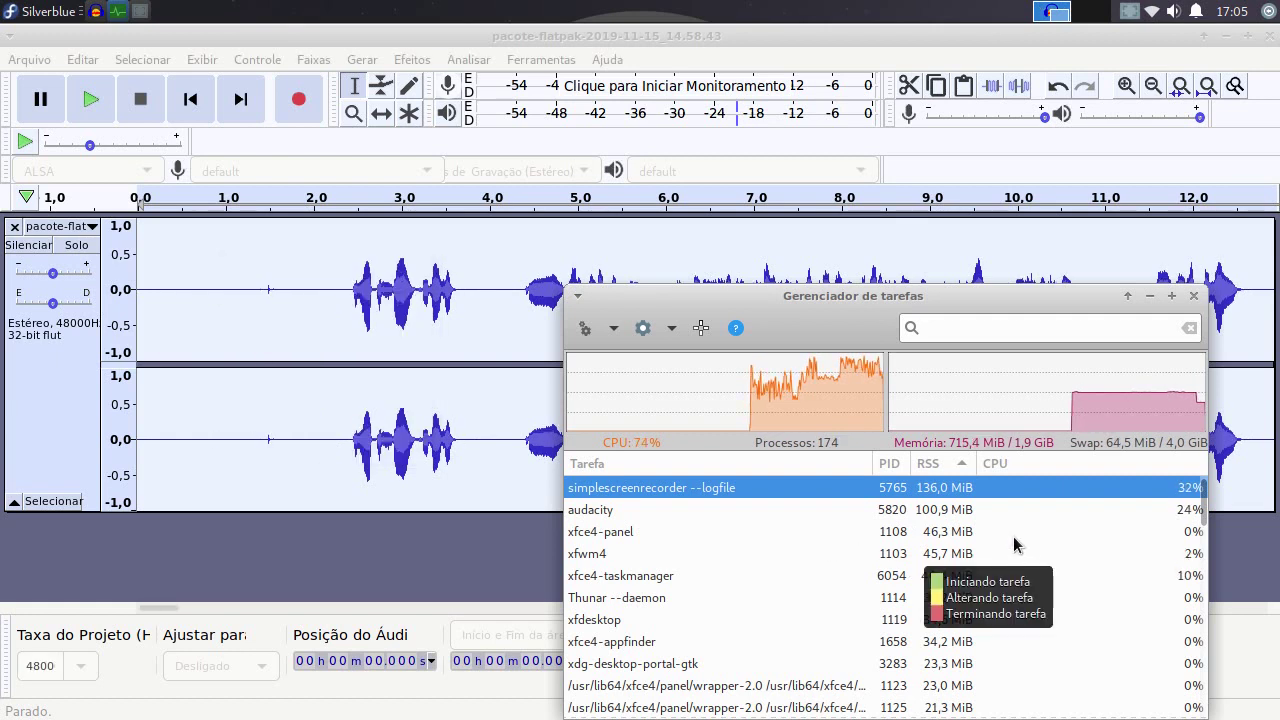
Return to Audacity, start exporting the audio as OGG, and set the export quality to 10
click(668, 36)
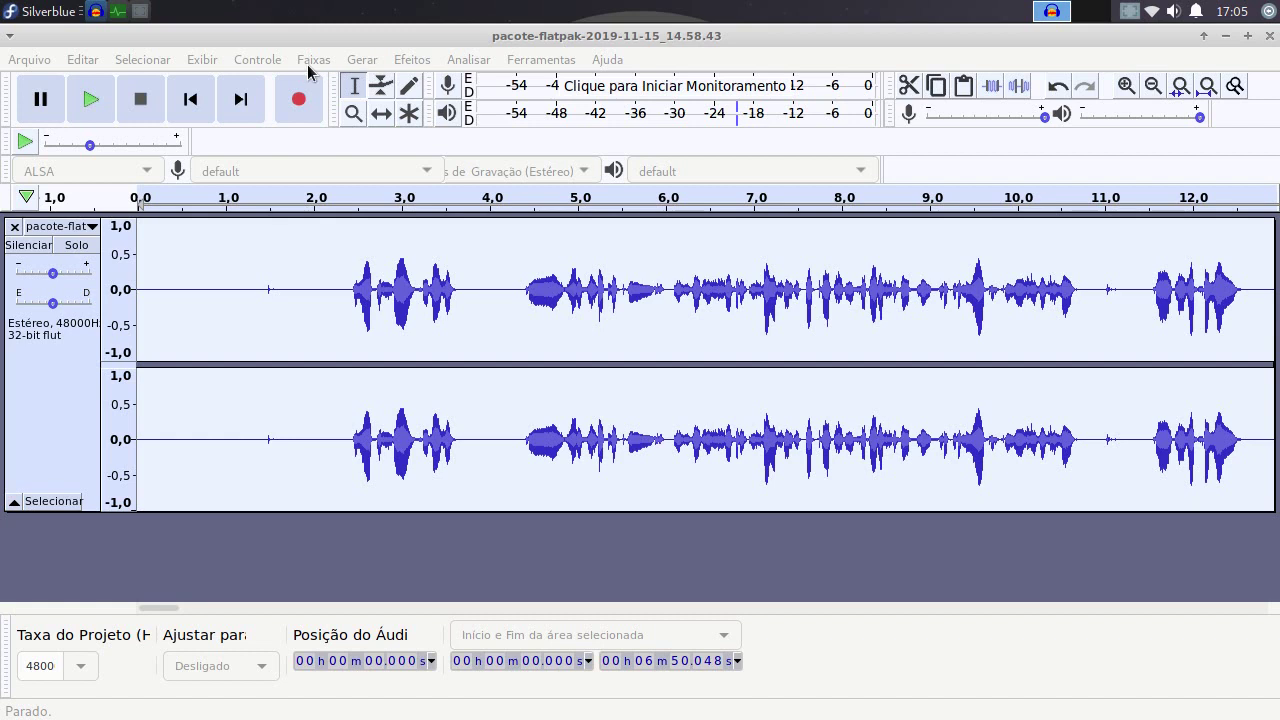
click(49, 63)
mouse_move(72, 210)
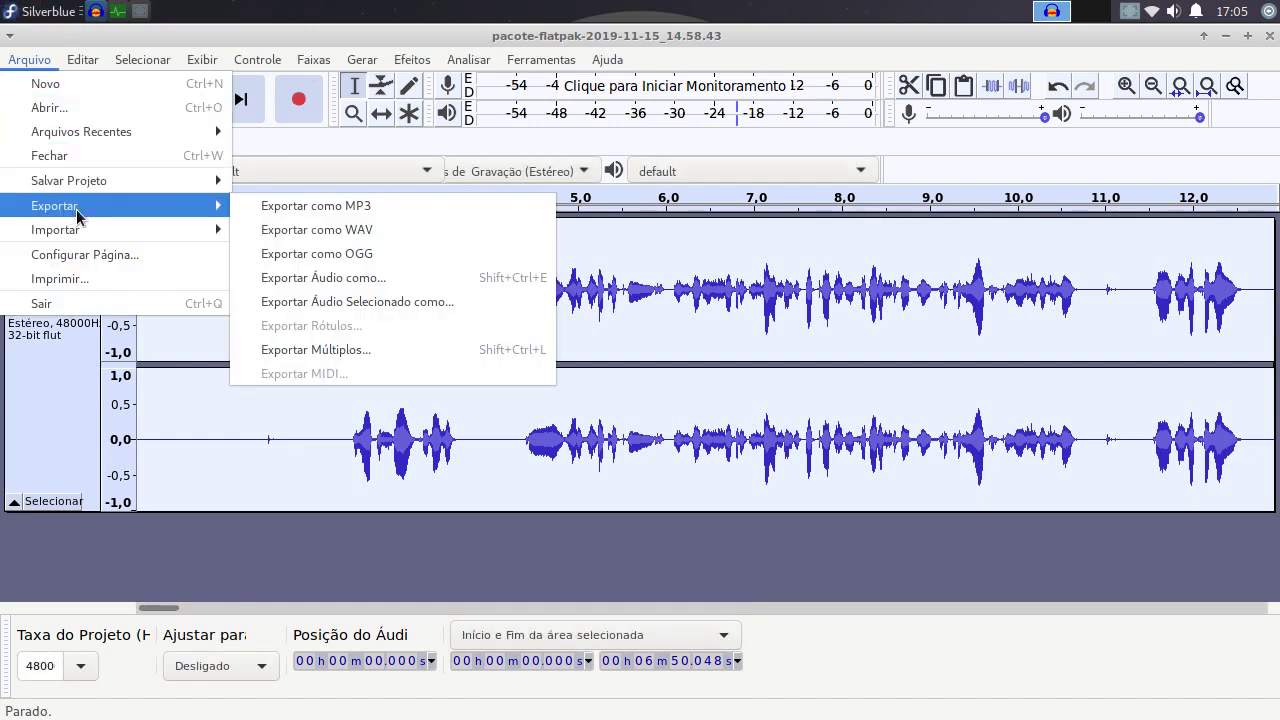
click(346, 256)
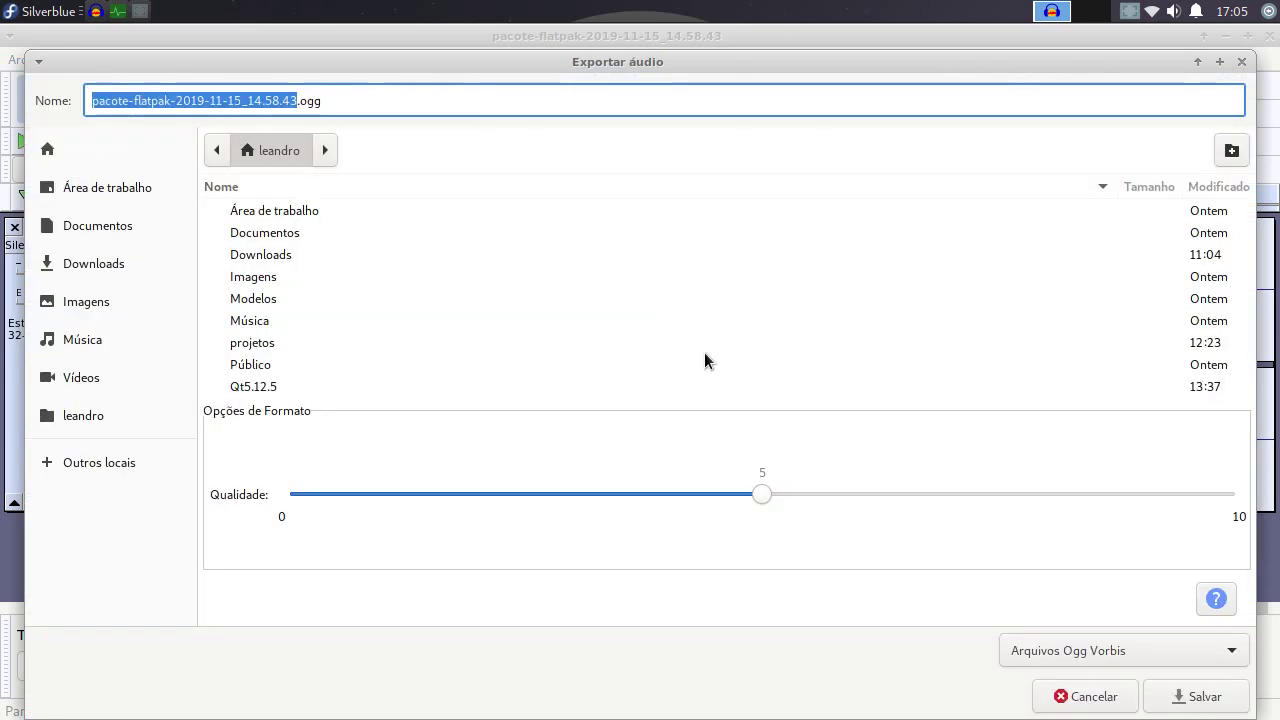
drag(763, 494, 1240, 520)
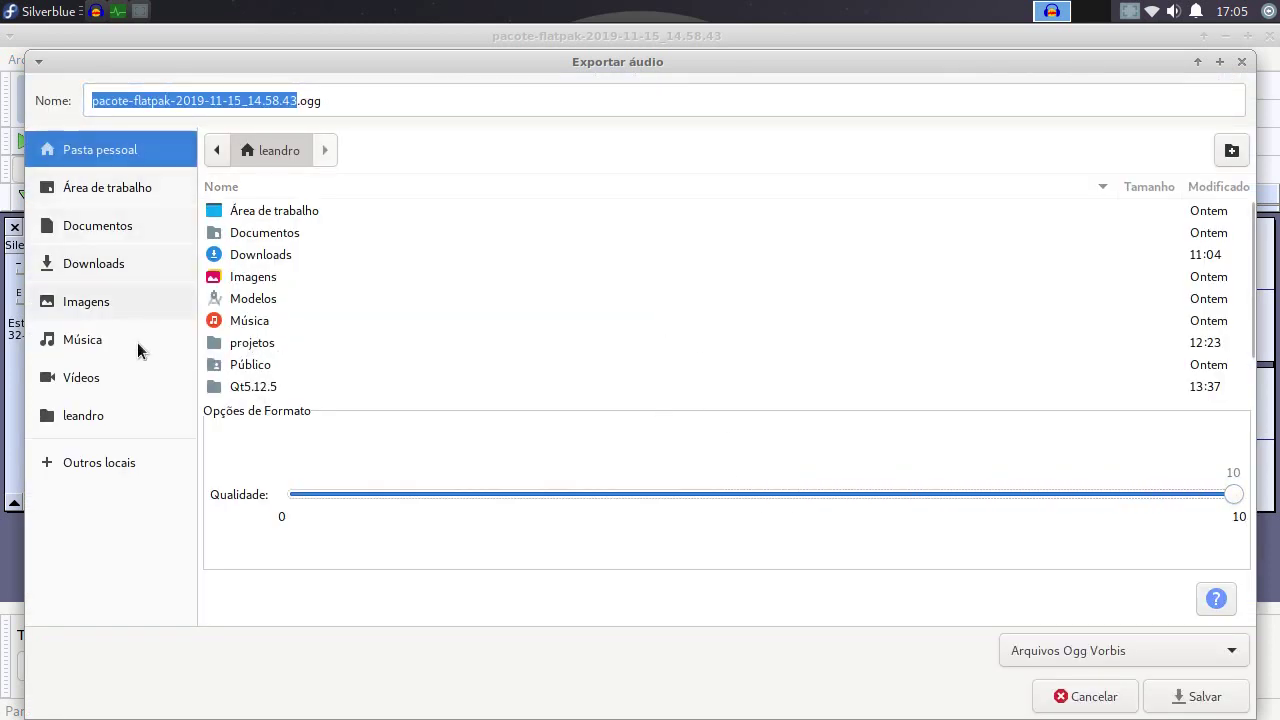
Choose the pacotes folder inside Vídeos as the export destination
click(111, 385)
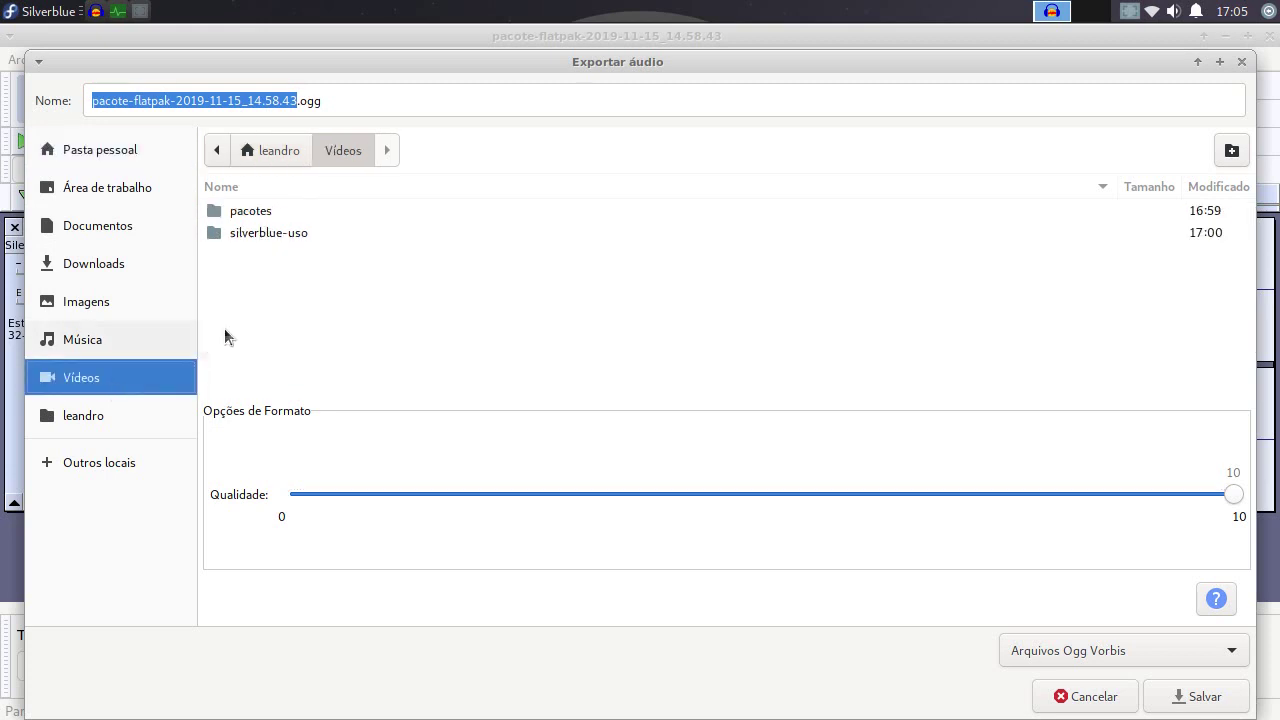
click(247, 218)
double_click(246, 217)
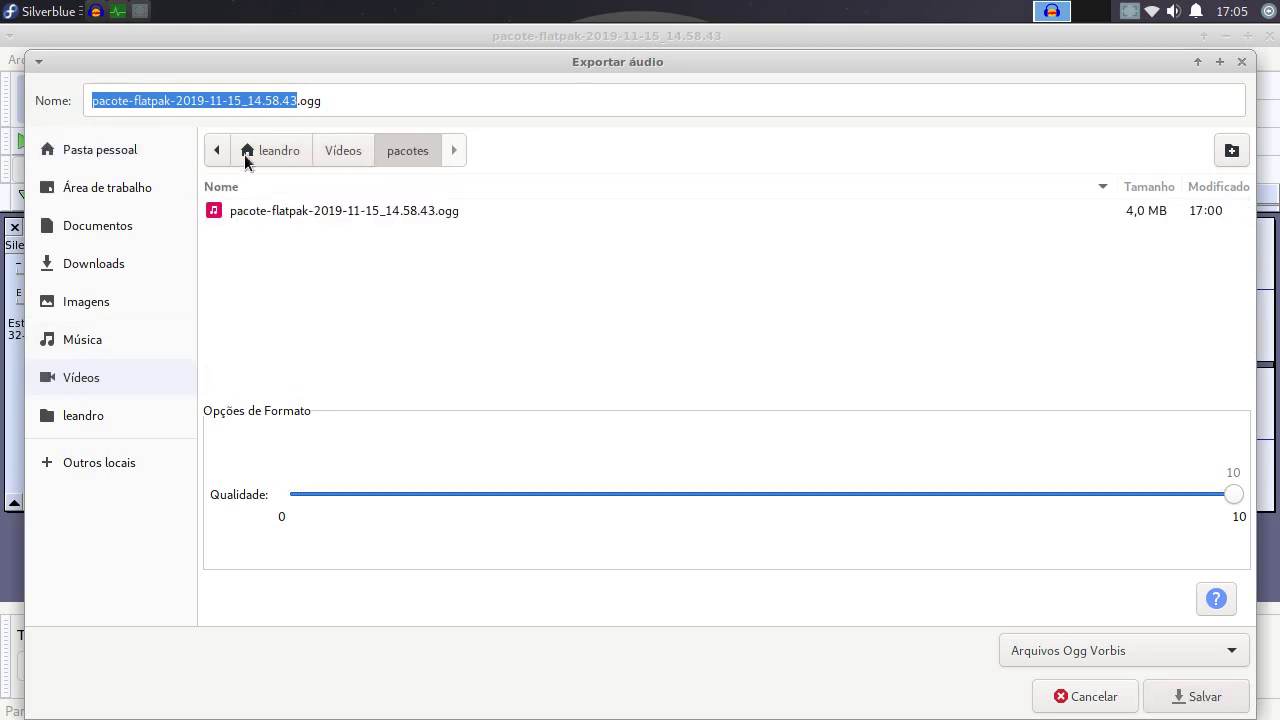
Name the export pacote-flatpak-editado.ogg, save it, and accept the export prompt to write the file
click(176, 101)
key(shift+End)
key(shift+Left)
key(shift+Left)
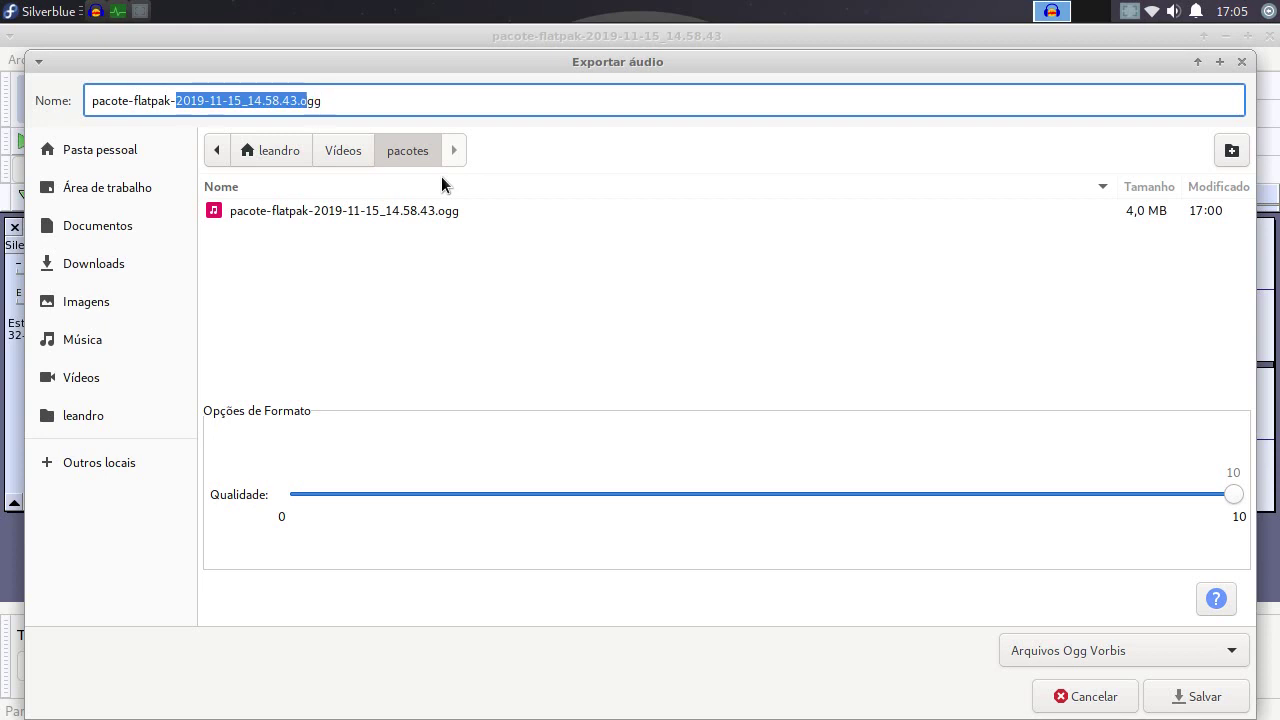
text(editado)
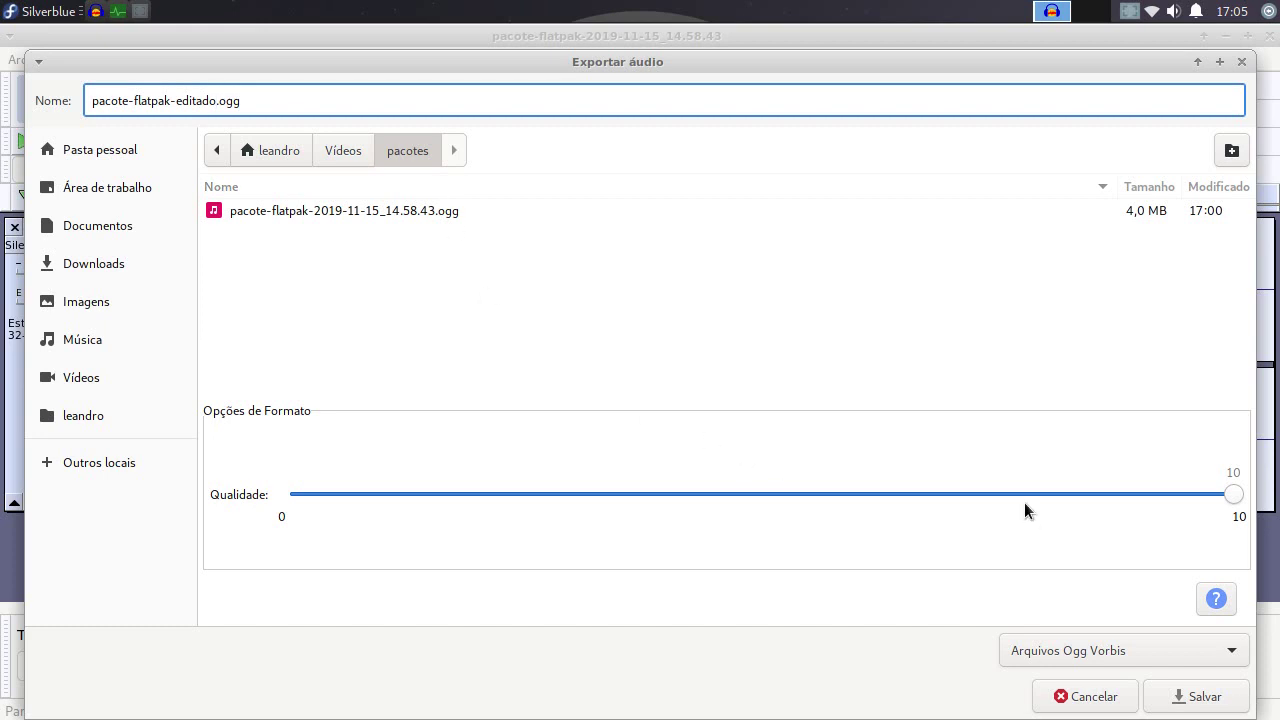
click(1195, 697)
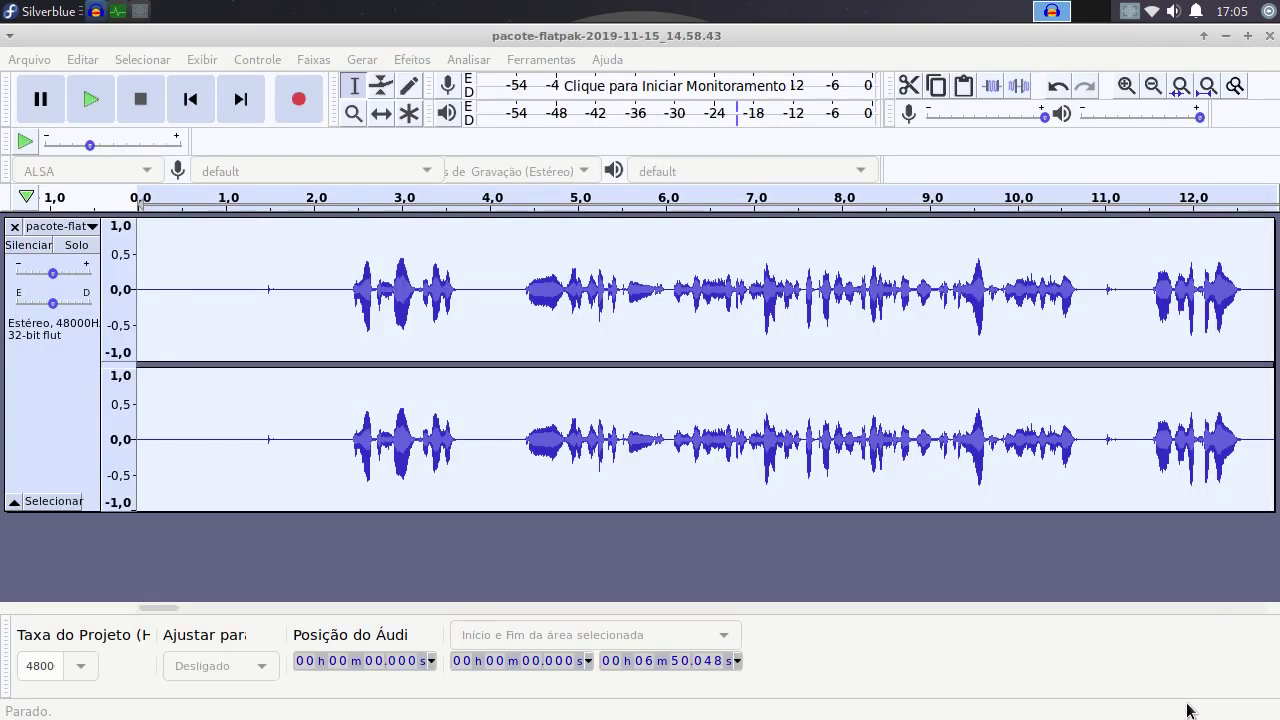
click(846, 606)
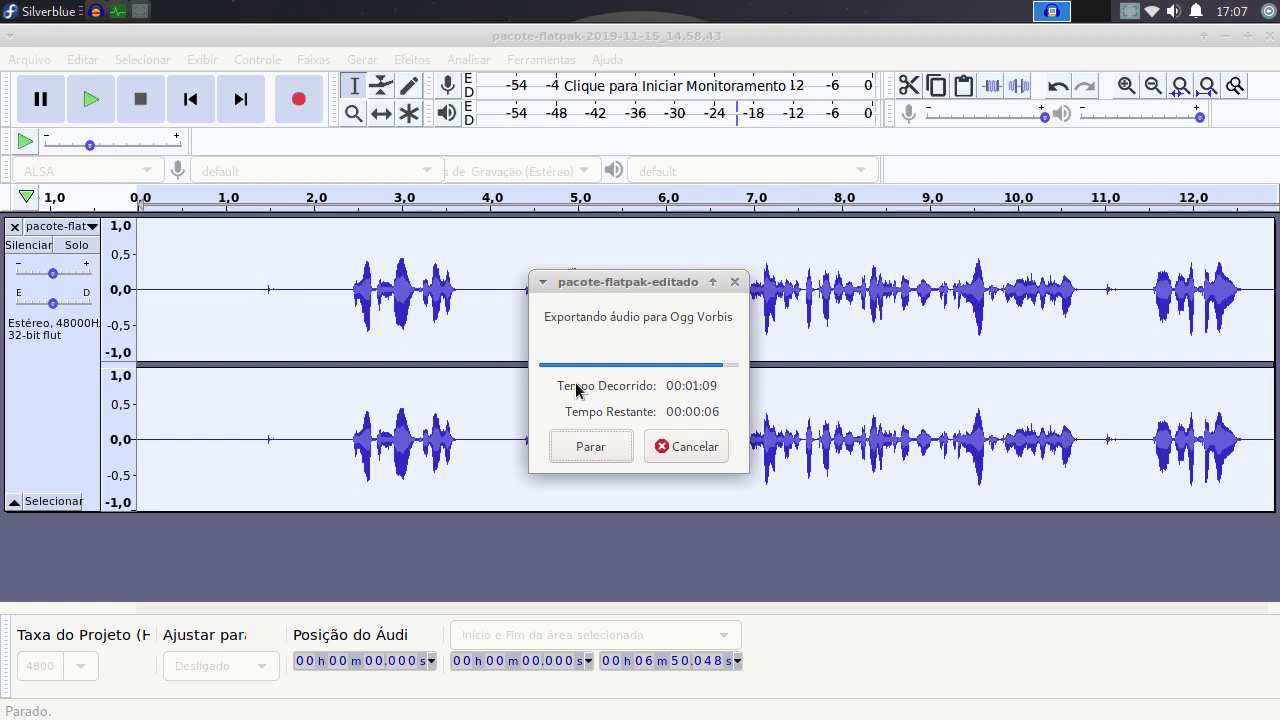
Switch to the Gerenciador de tarefas to check CPU and memory use during the export
key(alt+Tab)
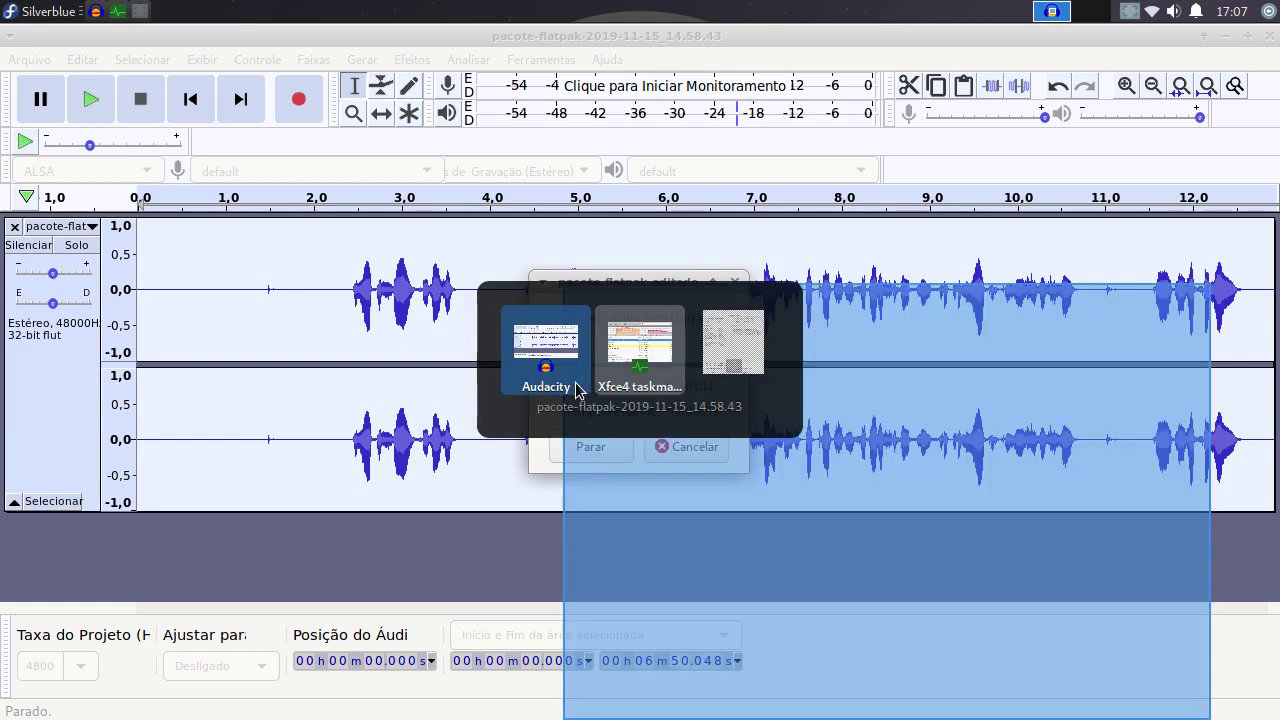
key(alt+Tab)
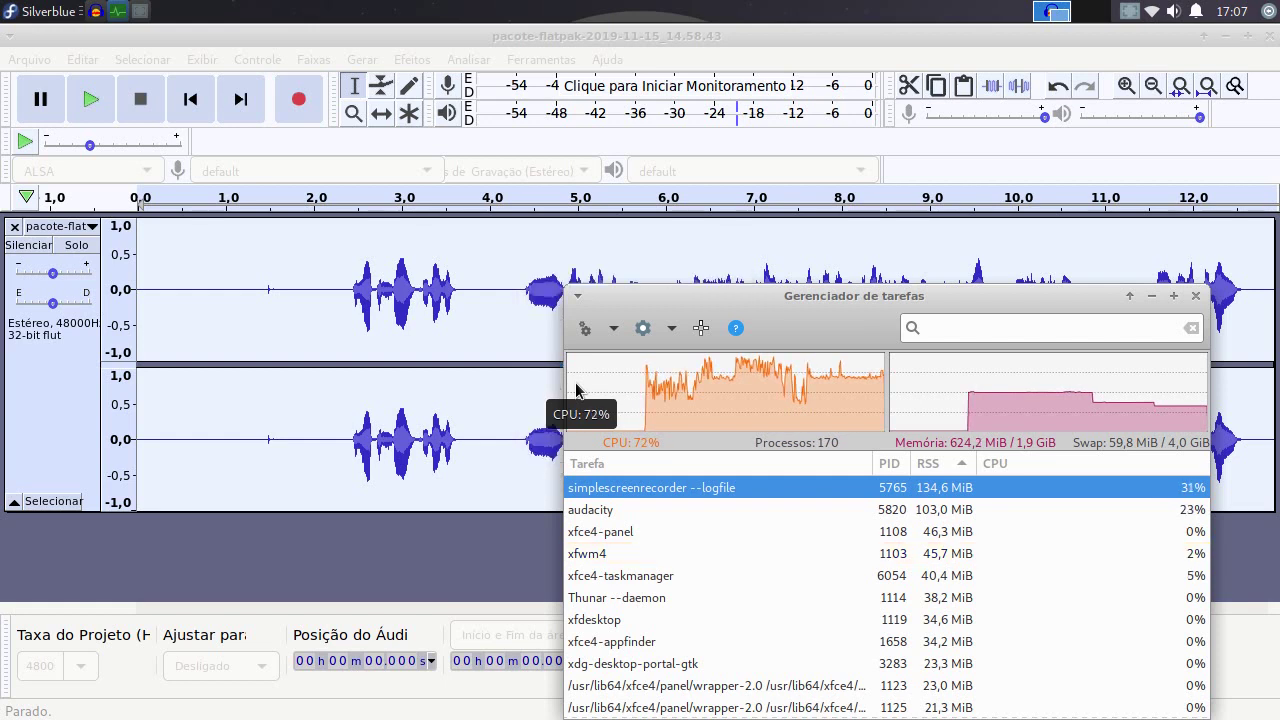
Return to Audacity and quit it without saving the project changes
click(740, 38)
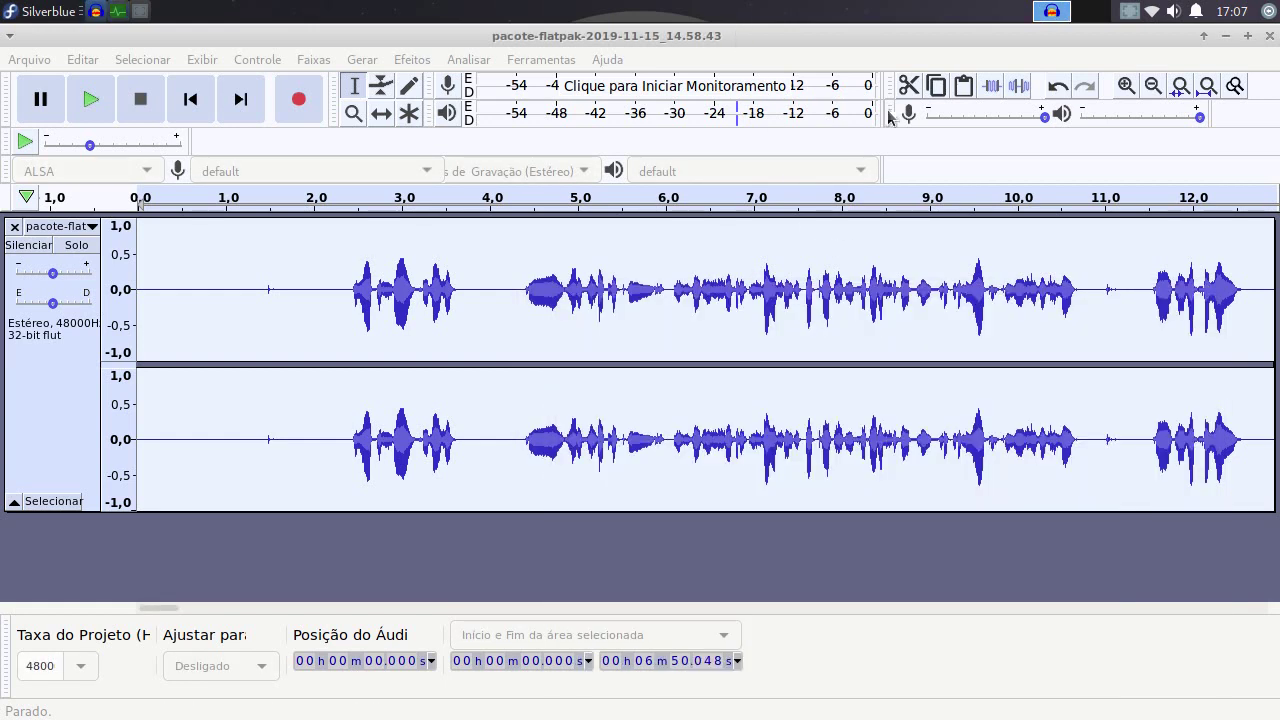
click(1270, 36)
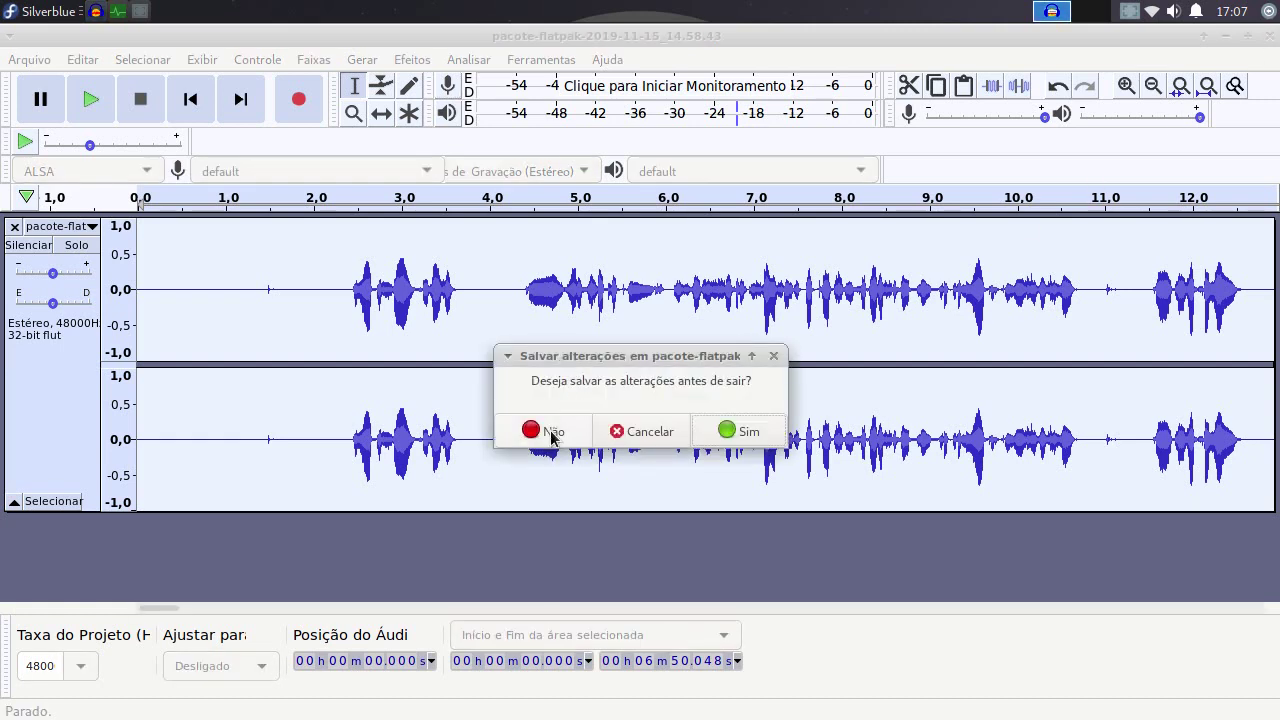
click(551, 430)
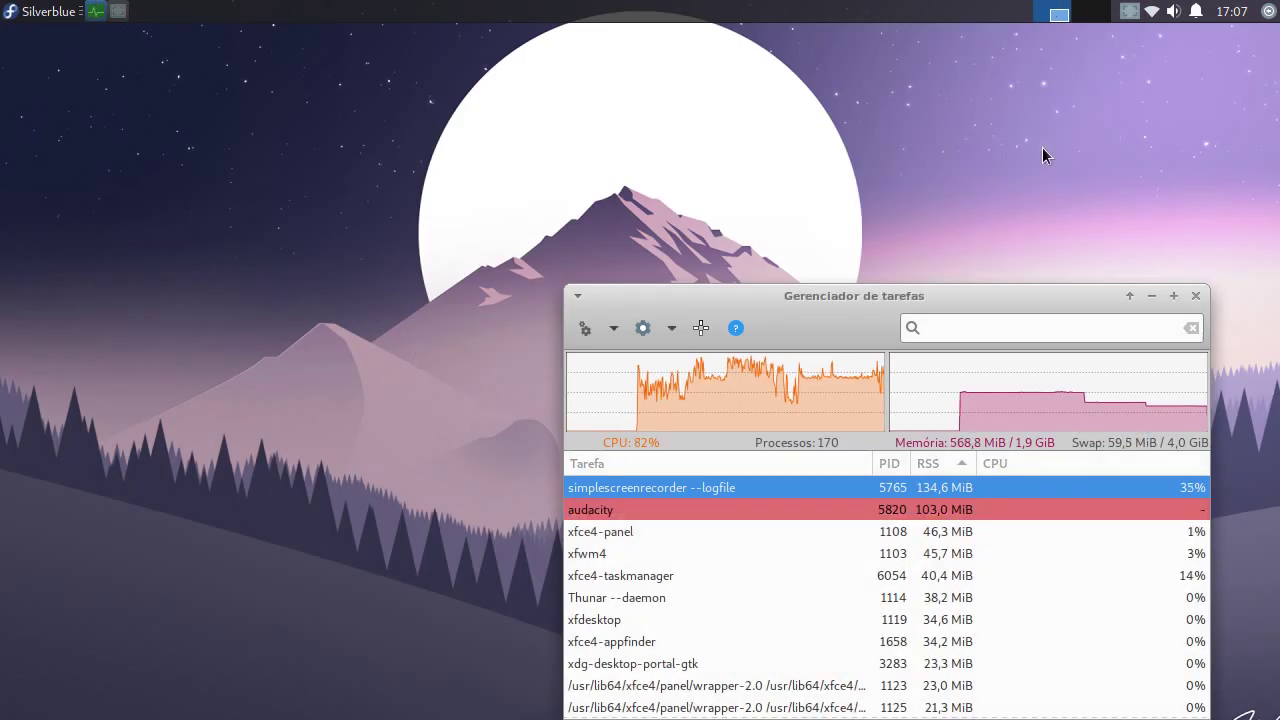